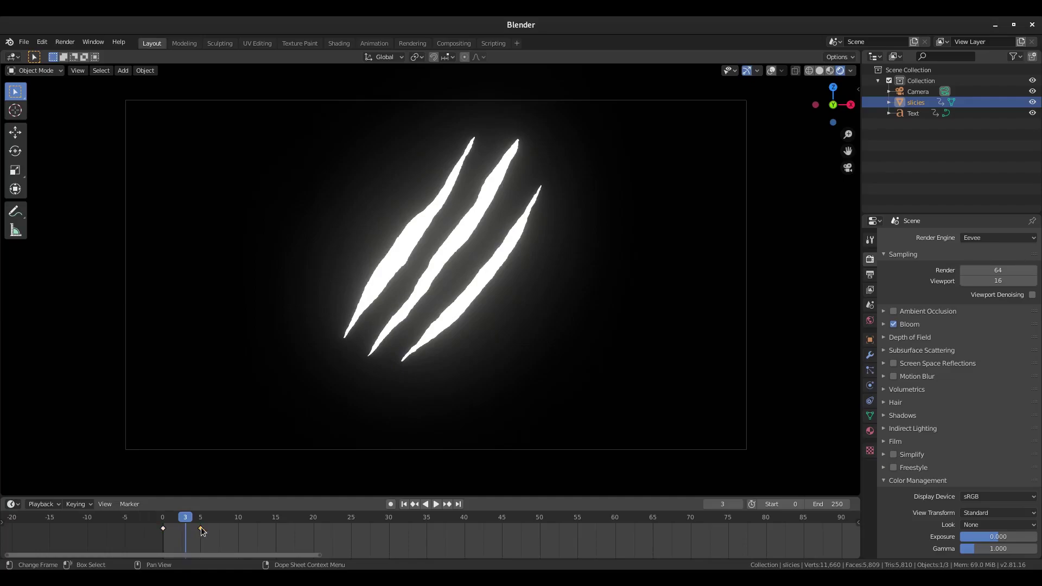
Step: Move the end keyframe of the slicies object to frame 6 and insert a Scaling keyframe at frame 3
{"action": "left_click_drag", "start_coordinate": [202, 529], "coordinate": [209, 529]}
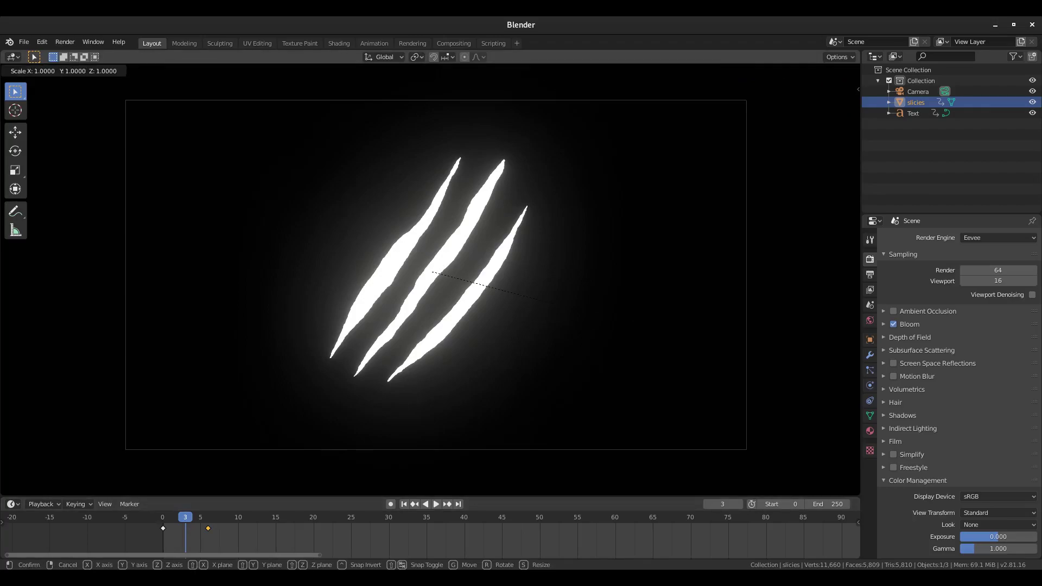
{"action": "key", "text": "i"}
{"action": "left_click", "coordinate": [638, 351]}
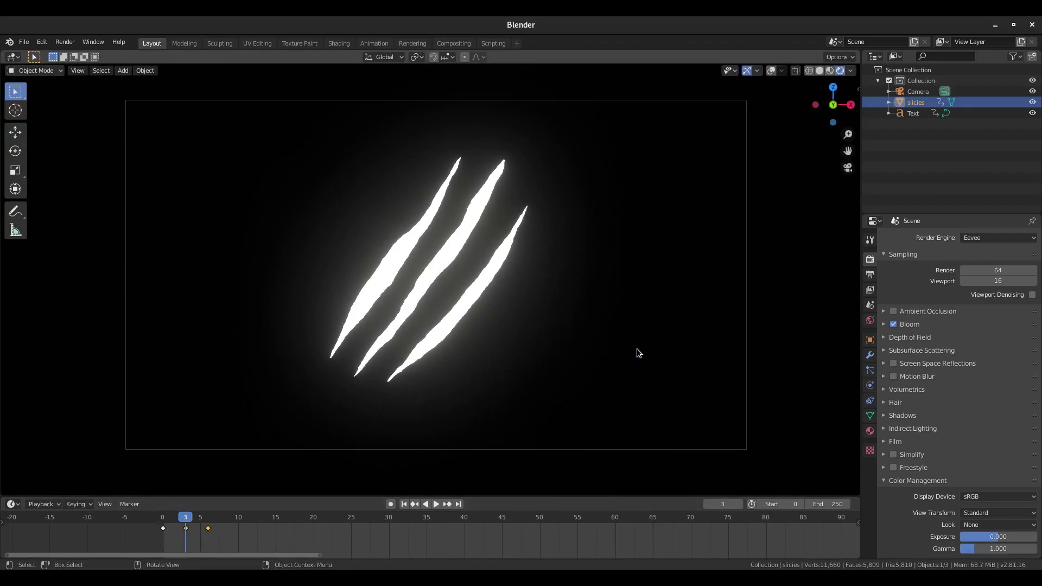
Step: At frame 0, scale the slicies object to 0 and insert a Scaling keyframe
{"action": "left_click", "coordinate": [161, 521]}
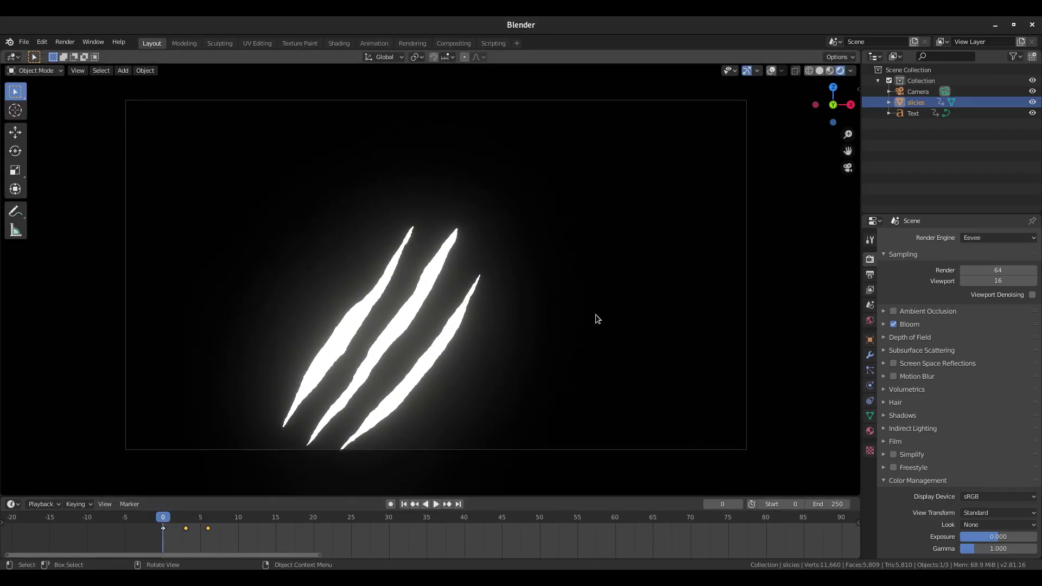
{"action": "type", "text": "s0"}
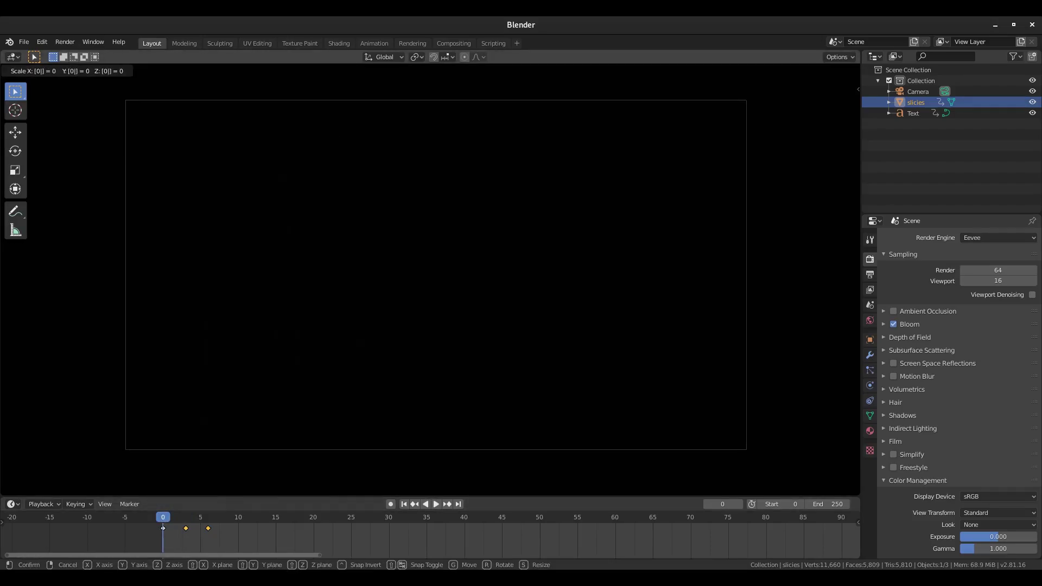
{"action": "key", "text": "Return"}
{"action": "key", "text": "i"}
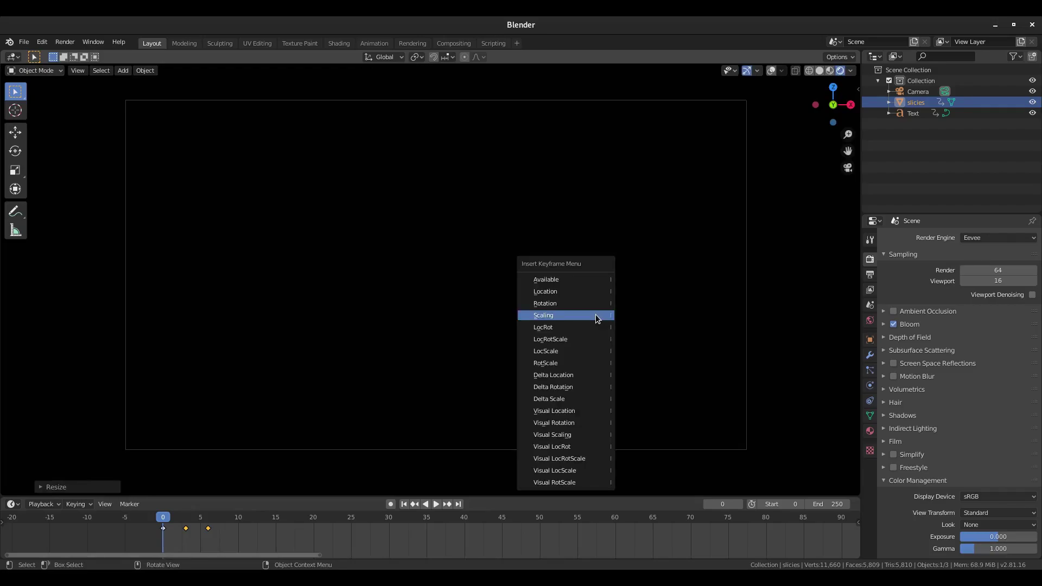
{"action": "left_click", "coordinate": [597, 318]}
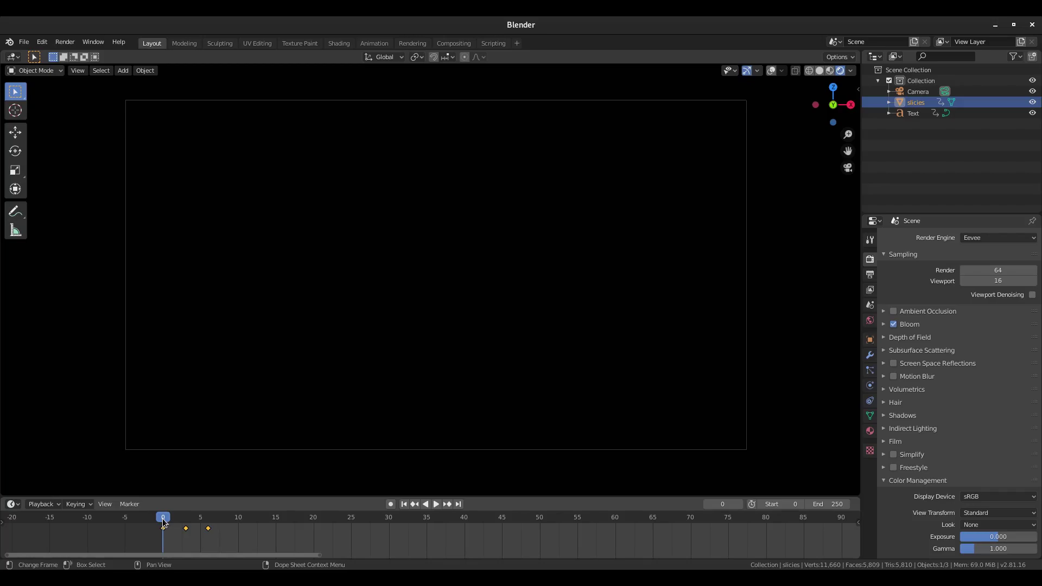
Step: At frame 6, scale the slicies object to 0 and insert a Scaling keyframe
{"action": "key", "text": "space"}
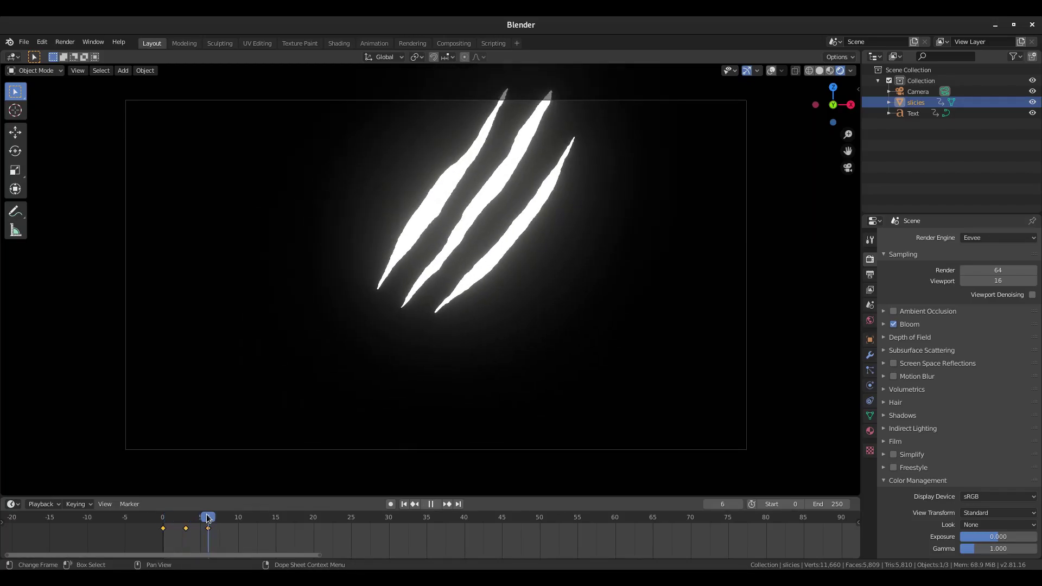
{"action": "key", "text": "space"}
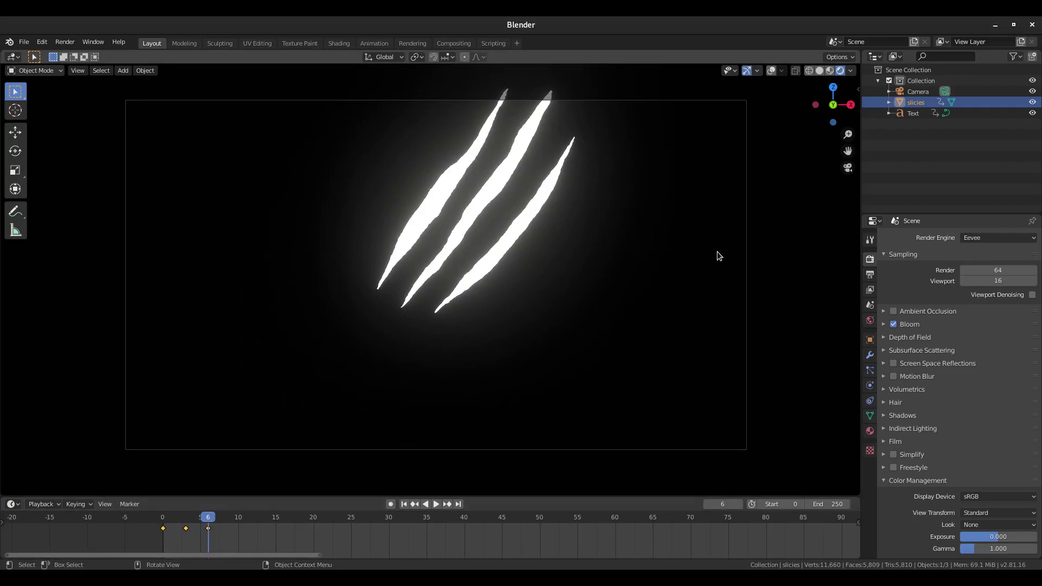
{"action": "key", "text": "s"}
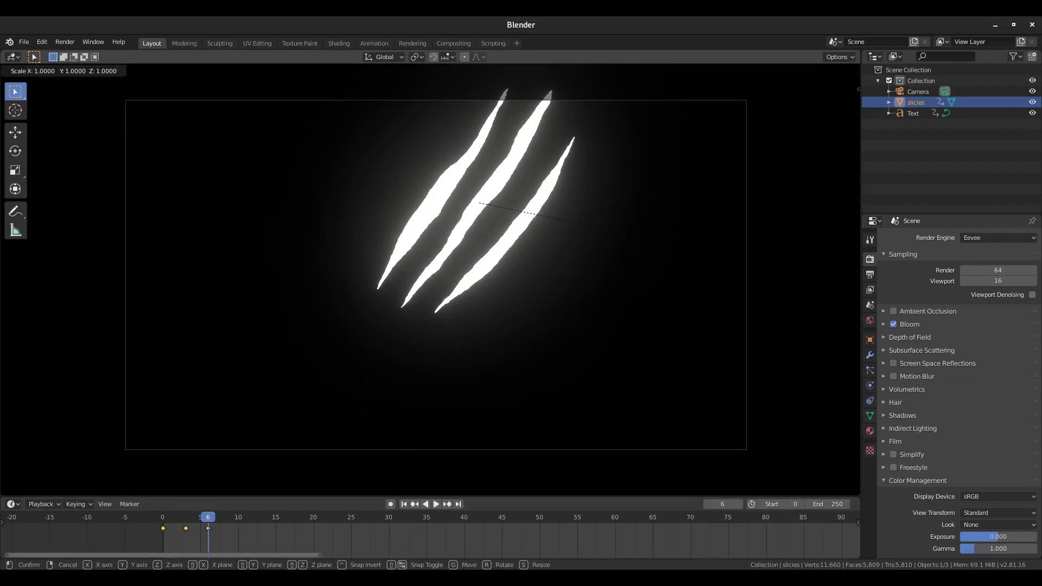
{"action": "key", "text": "0"}
{"action": "key", "text": "Return"}
{"action": "key", "text": "i"}
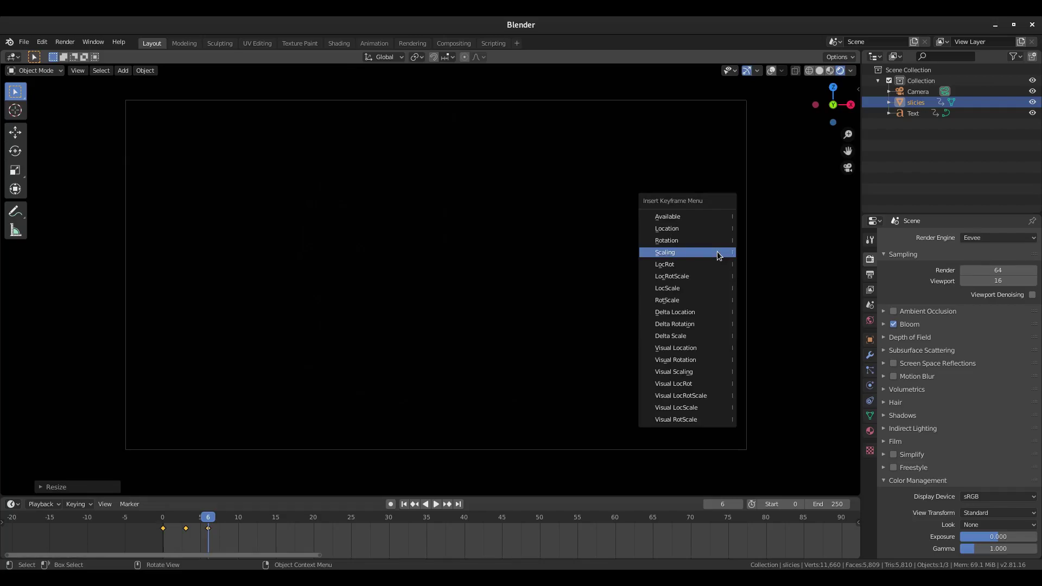
{"action": "left_click", "coordinate": [718, 252]}
Step: Play the slash animation several times from frame 0 to check its growth and shrinkage
{"action": "left_click", "coordinate": [403, 504]}
{"action": "left_click", "coordinate": [435, 504]}
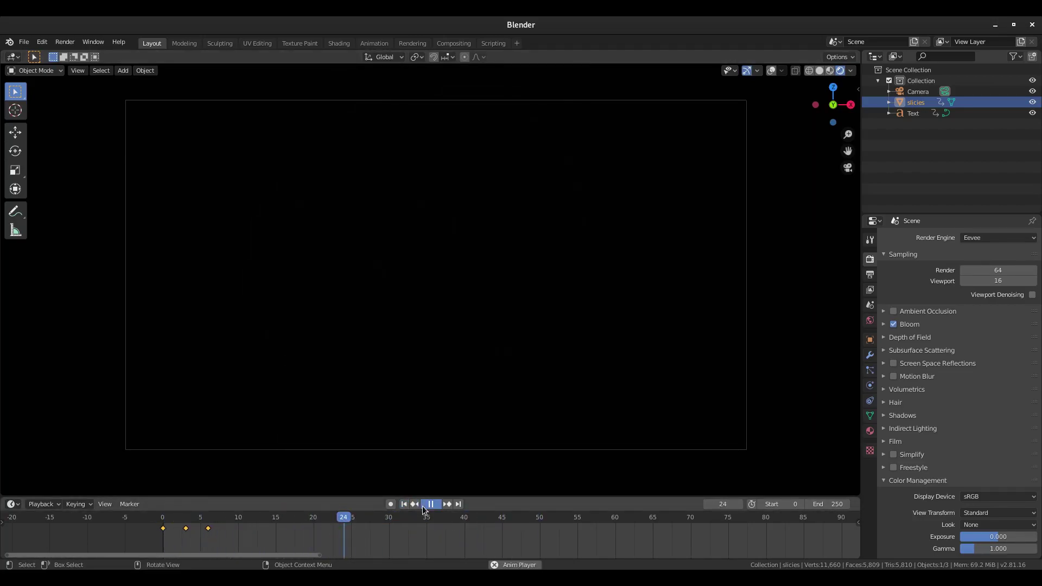
{"action": "mouse_move", "coordinate": [175, 516]}
{"action": "left_mouse_down"}
{"action": "mouse_move", "coordinate": [162, 518]}
{"action": "mouse_move", "coordinate": [202, 518]}
{"action": "mouse_move", "coordinate": [162, 517]}
{"action": "left_mouse_up"}
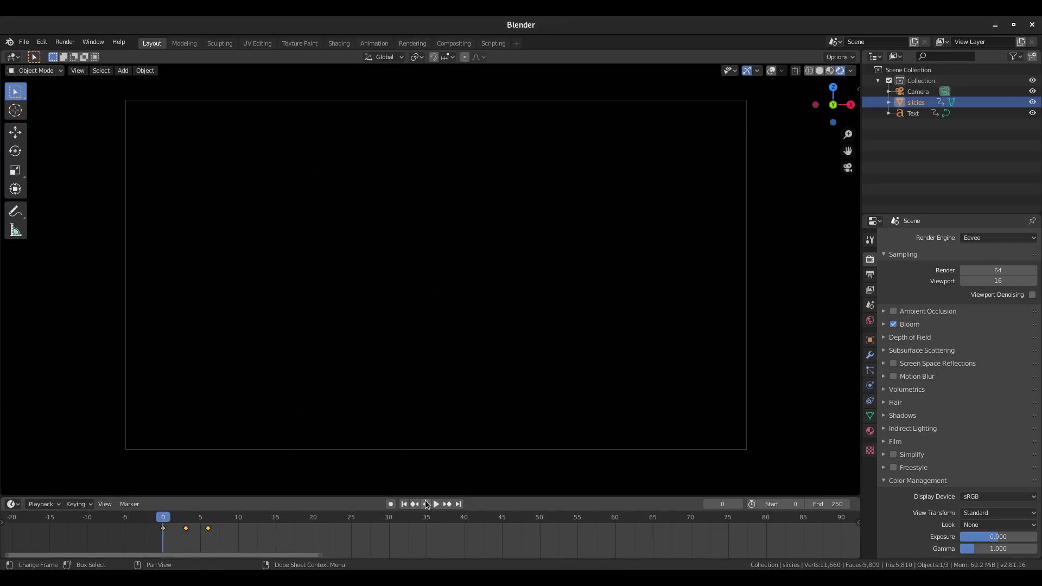
{"action": "left_click", "coordinate": [437, 503]}
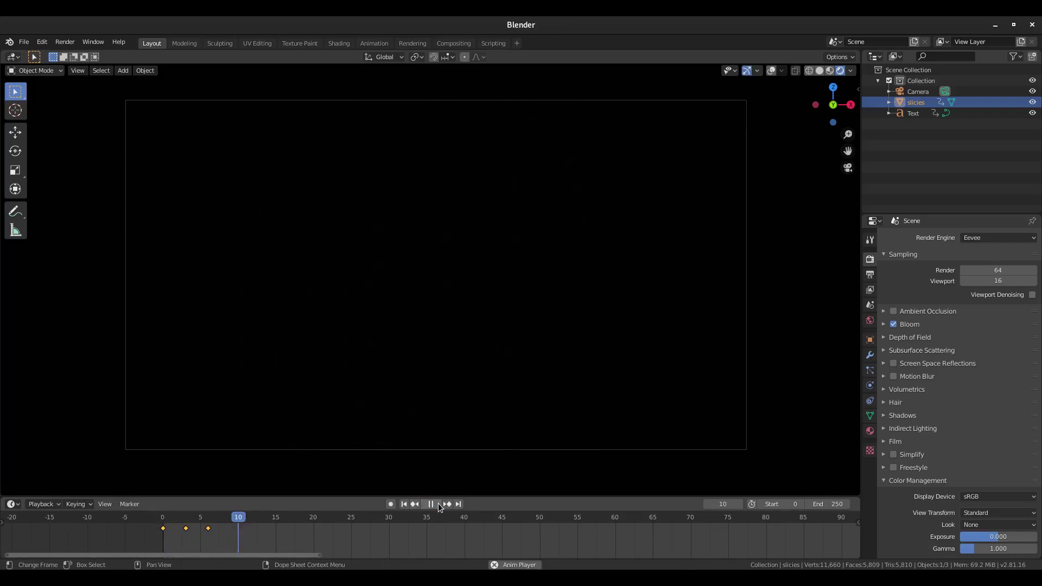
{"action": "left_click", "coordinate": [404, 504]}
{"action": "left_click", "coordinate": [404, 503]}
{"action": "left_click", "coordinate": [405, 504]}
{"action": "left_click", "coordinate": [404, 504]}
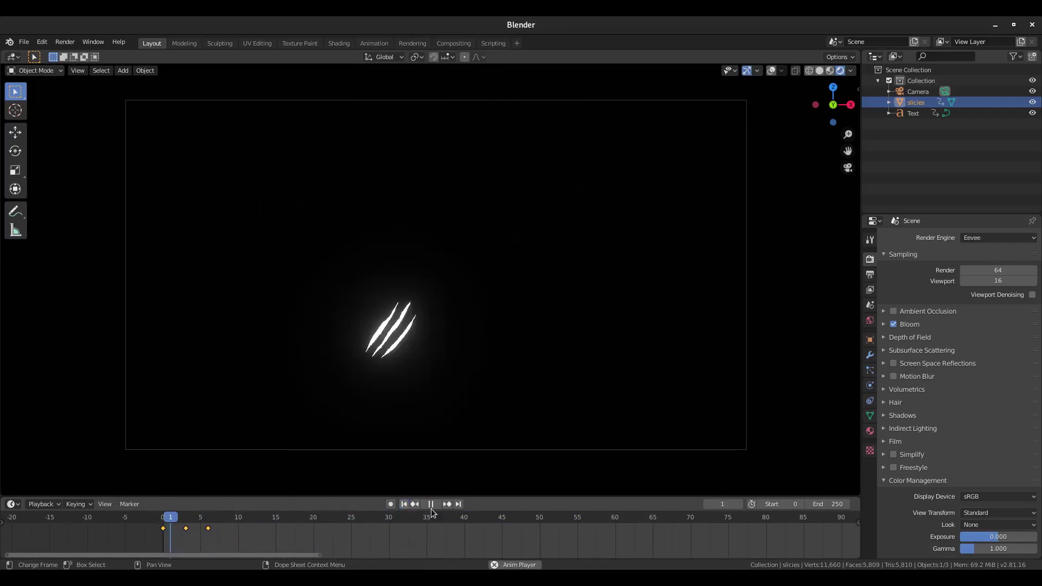
{"action": "left_click", "coordinate": [438, 504]}
Step: Select the FERAL text and move its two keyframes to frames 2 and 5
{"action": "left_click_drag", "start_coordinate": [170, 519], "coordinate": [487, 518]}
{"action": "left_click", "coordinate": [440, 259]}
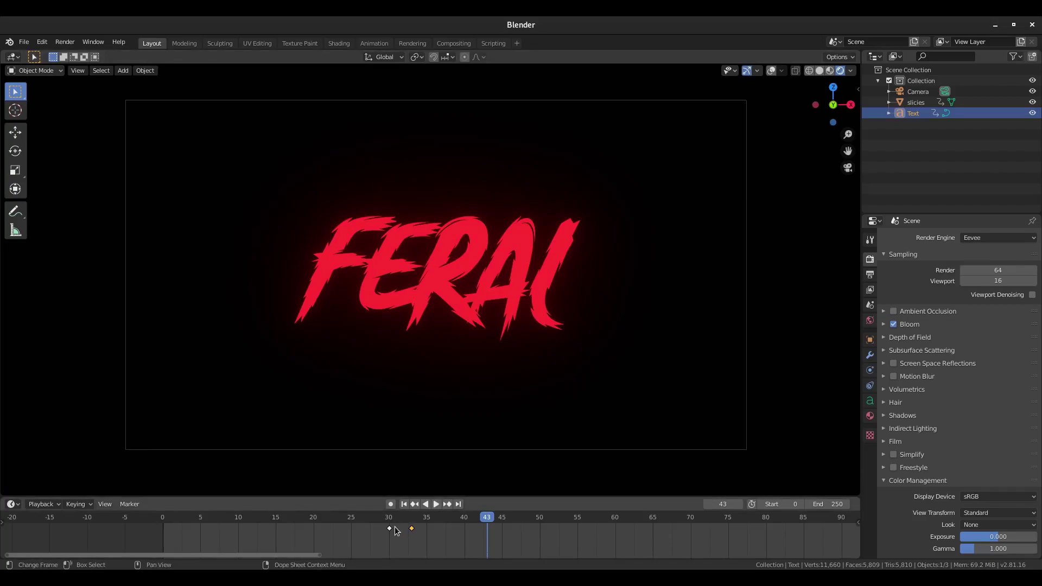
{"action": "left_click_drag", "start_coordinate": [449, 541], "coordinate": [373, 522]}
{"action": "key", "text": "g"}
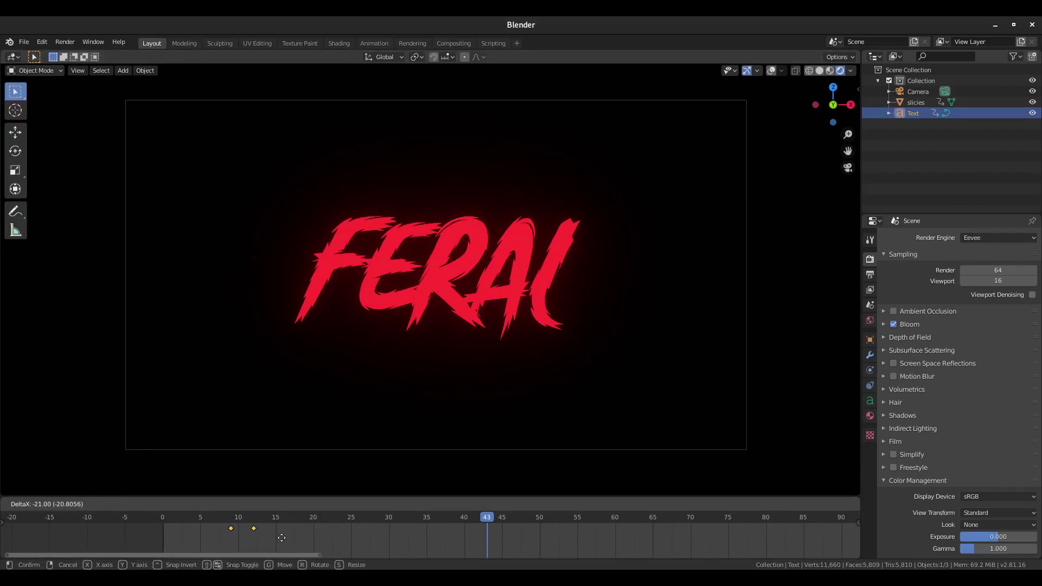
{"action": "left_click", "coordinate": [266, 536]}
{"action": "mouse_move", "coordinate": [196, 521]}
{"action": "left_mouse_down"}
{"action": "mouse_move", "coordinate": [216, 523]}
{"action": "mouse_move", "coordinate": [163, 519]}
{"action": "mouse_move", "coordinate": [184, 518]}
{"action": "left_mouse_up"}
{"action": "key", "text": "g"}
{"action": "left_click", "coordinate": [276, 533]}
{"action": "key", "text": "g"}
{"action": "left_click", "coordinate": [235, 529]}
{"action": "key", "text": "g"}
{"action": "left_click", "coordinate": [296, 528]}
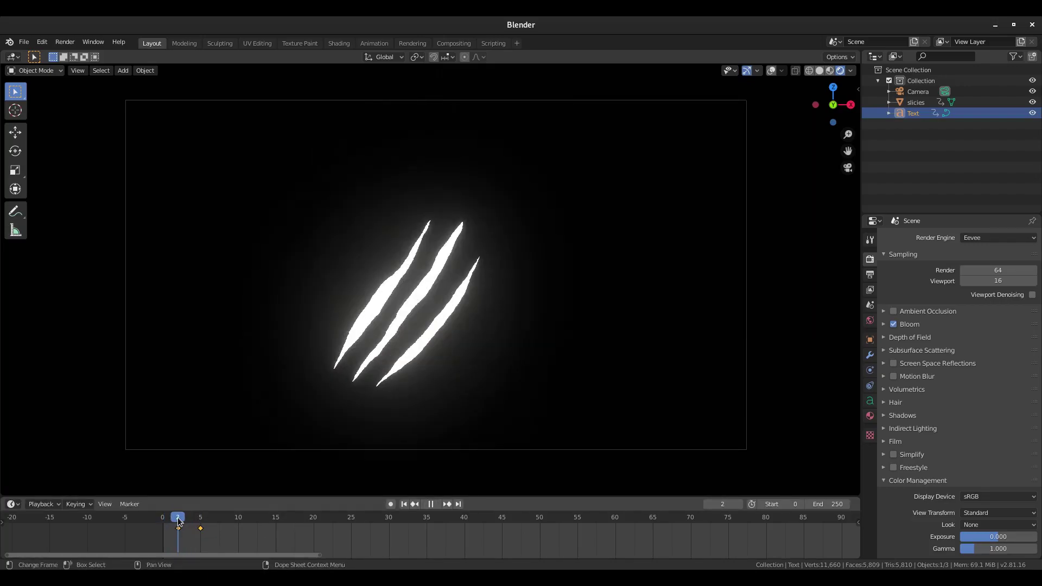
Step: Play the animation from frame 0 and scrub to frame 5 to check the text's timing against the slashes
{"action": "key", "text": "space"}
{"action": "left_click", "coordinate": [187, 526]}
{"action": "key", "text": "shift+Left"}
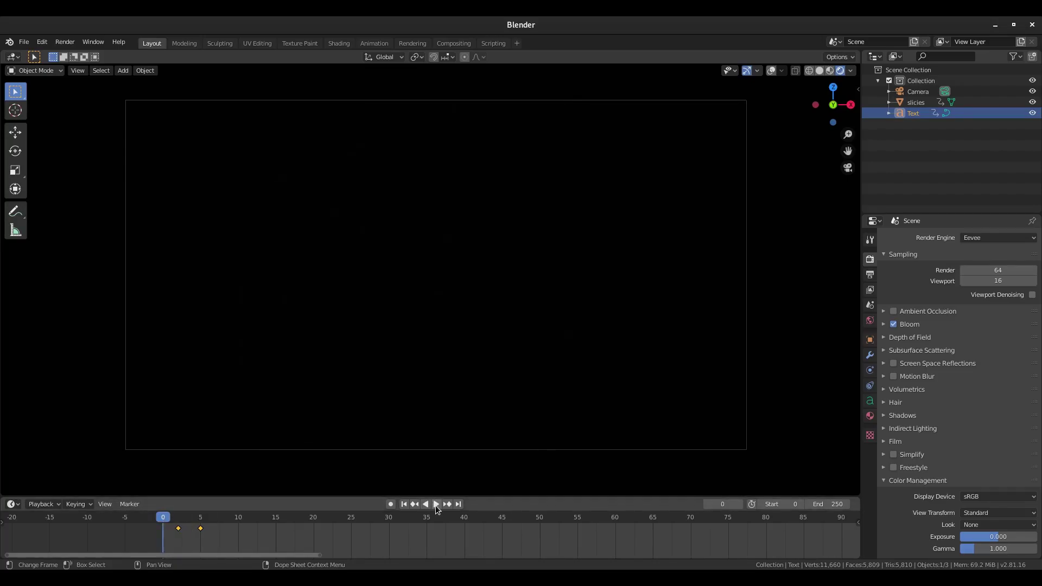
{"action": "left_click", "coordinate": [437, 505]}
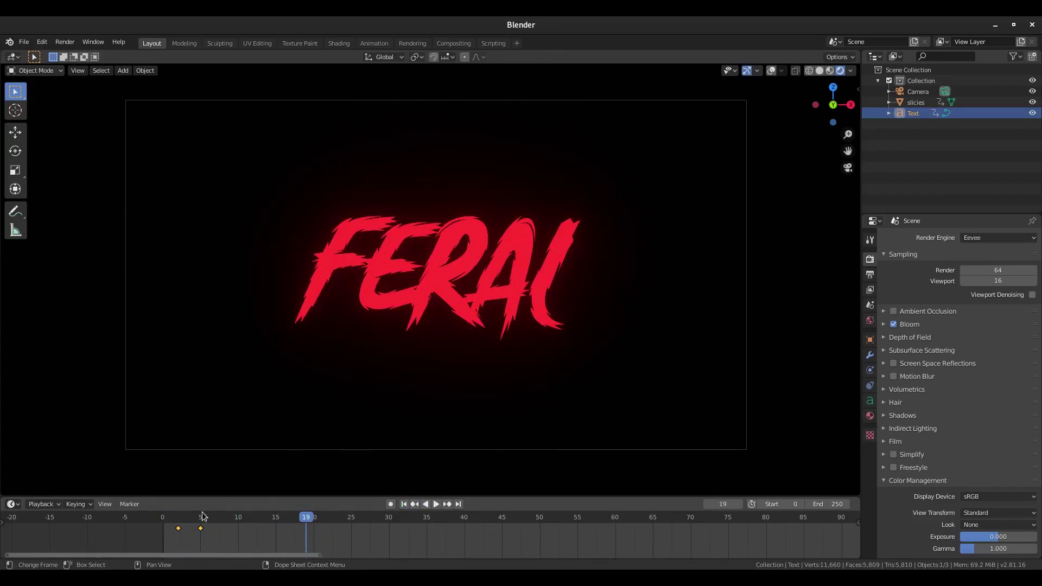
{"action": "left_click", "coordinate": [176, 519]}
{"action": "left_click_drag", "start_coordinate": [176, 518], "coordinate": [200, 518]}
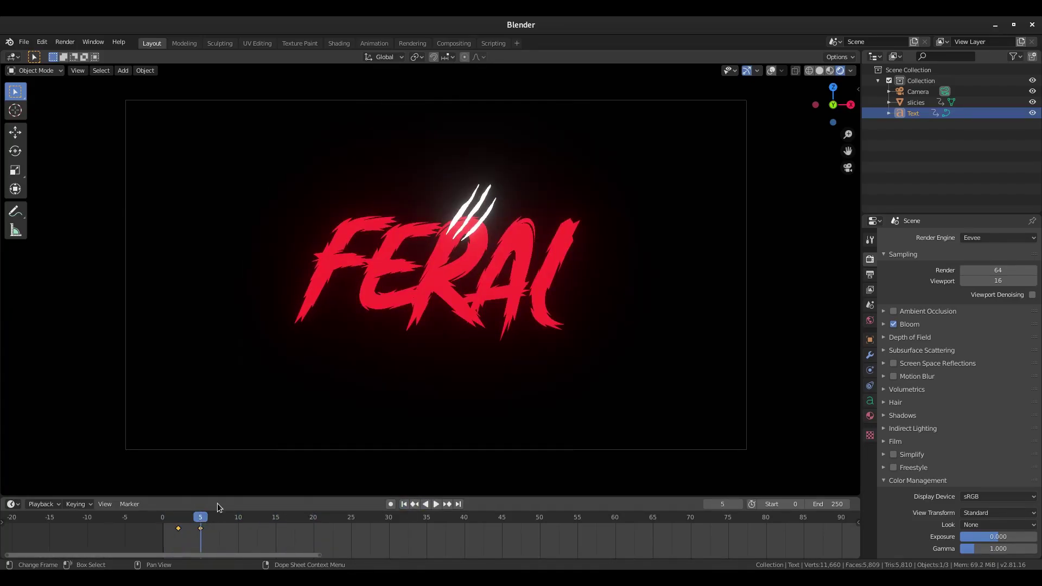
Step: Insert a Rotation keyframe on the text at frame 10
{"action": "left_click_drag", "start_coordinate": [202, 515], "coordinate": [241, 520]}
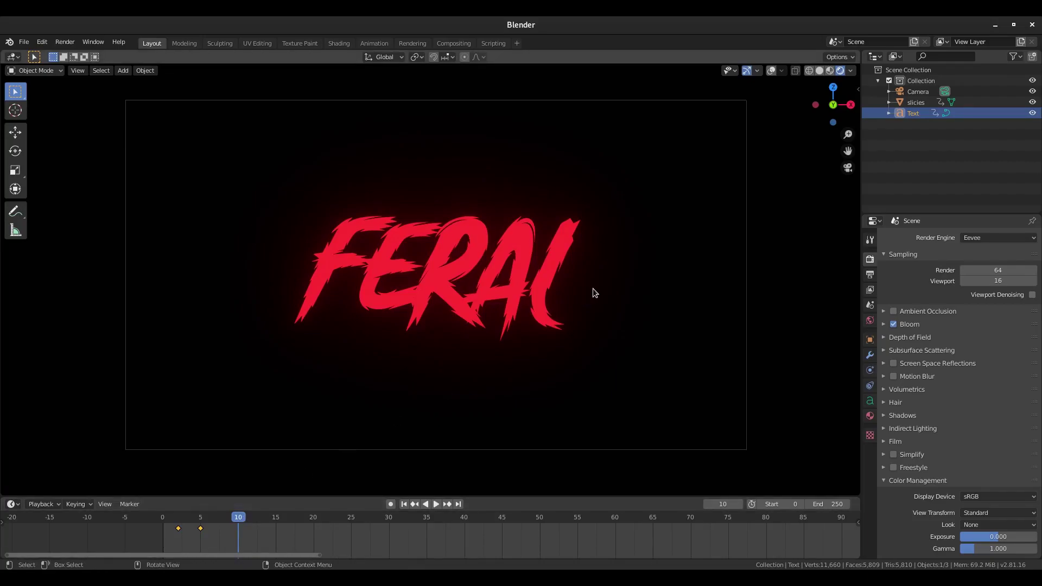
{"action": "key", "text": "i"}
{"action": "left_click", "coordinate": [591, 288]}
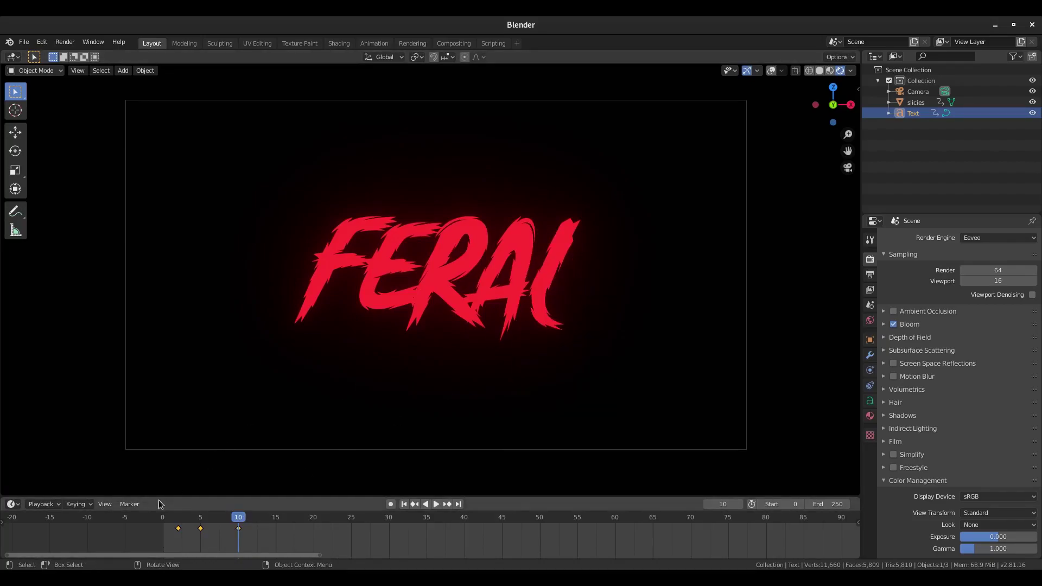
Step: At frame 2, rotate the text counterclockwise about the global Y axis and insert a Rotation keyframe
{"action": "left_click_drag", "start_coordinate": [179, 518], "coordinate": [180, 519]}
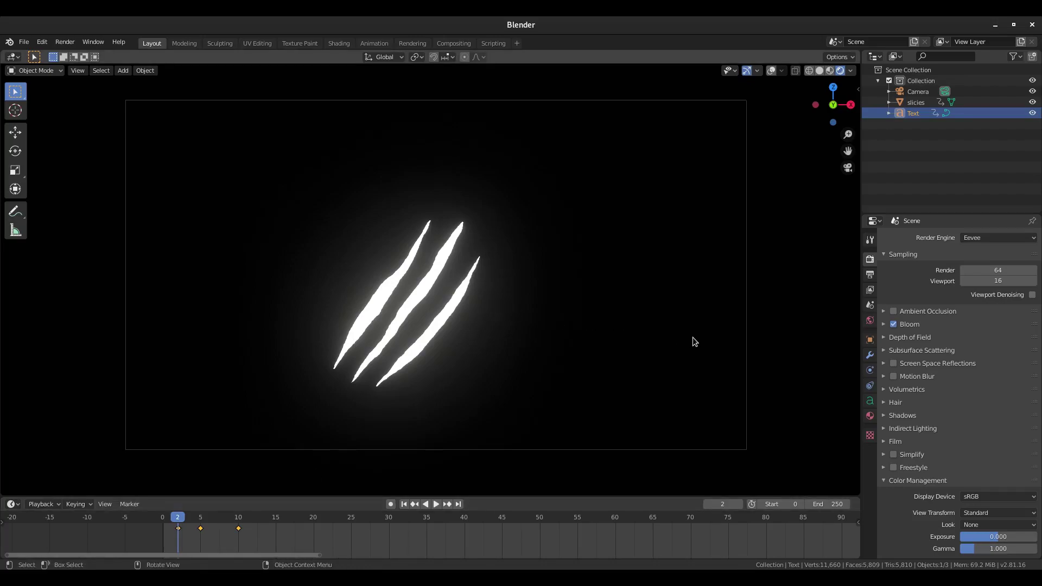
{"action": "key", "text": "r"}
{"action": "key", "text": "y"}
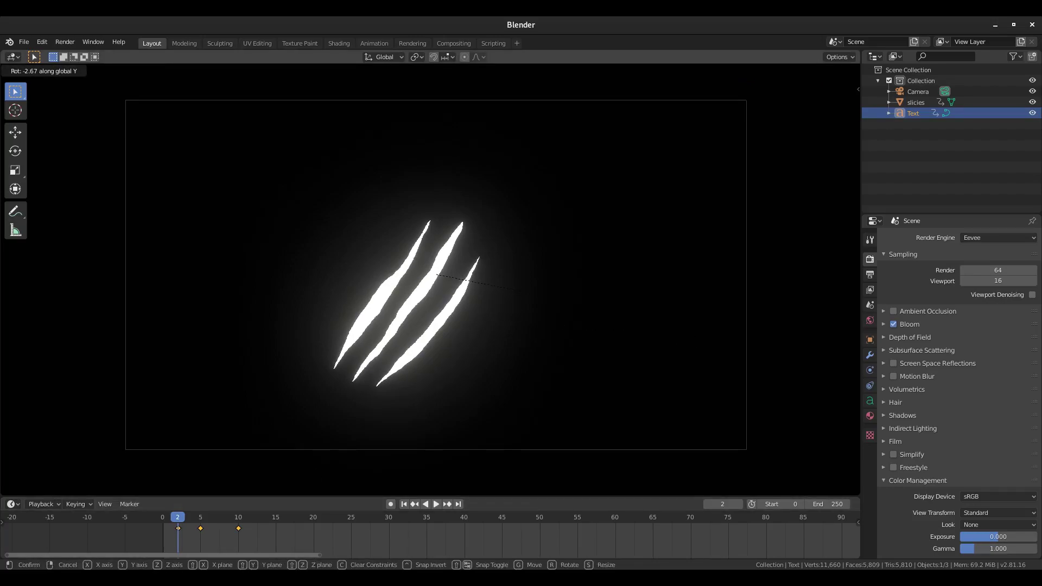
{"action": "left_click", "coordinate": [510, 256]}
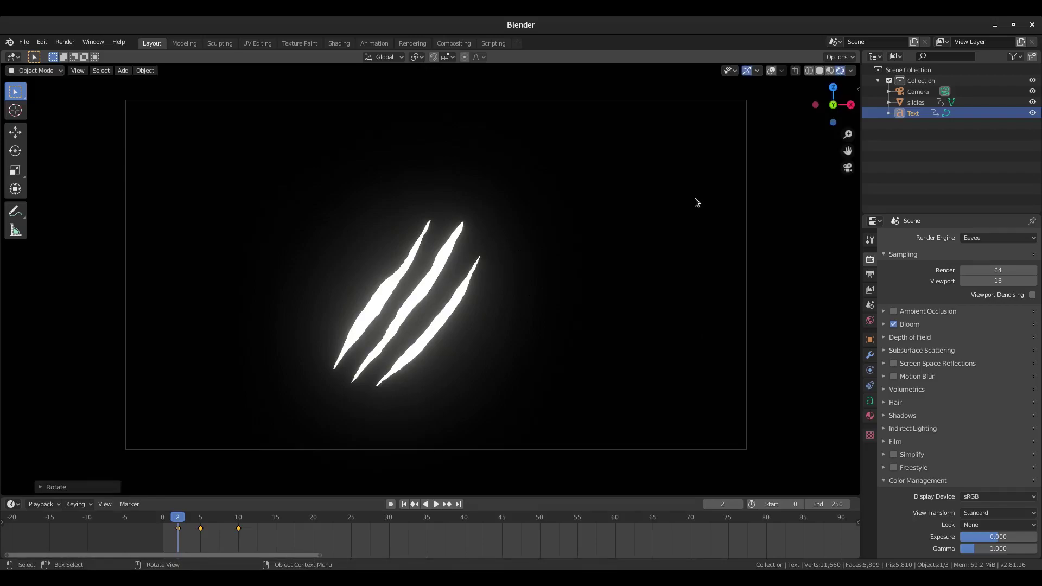
{"action": "key", "text": "i"}
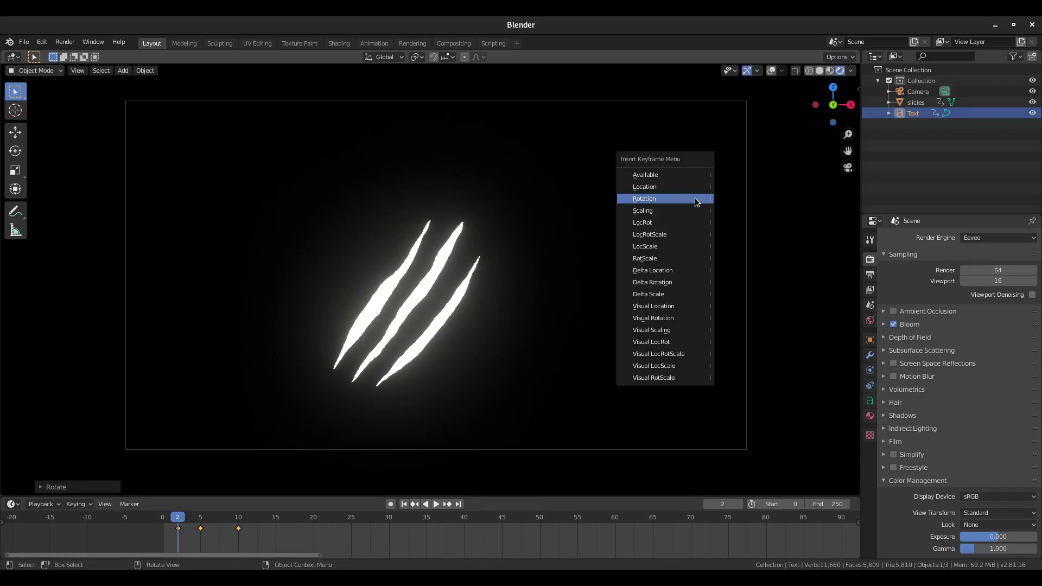
{"action": "left_click", "coordinate": [695, 199]}
Step: Step through the frames between 2 and 10 to examine how the text rotates into place
{"action": "key", "text": "space"}
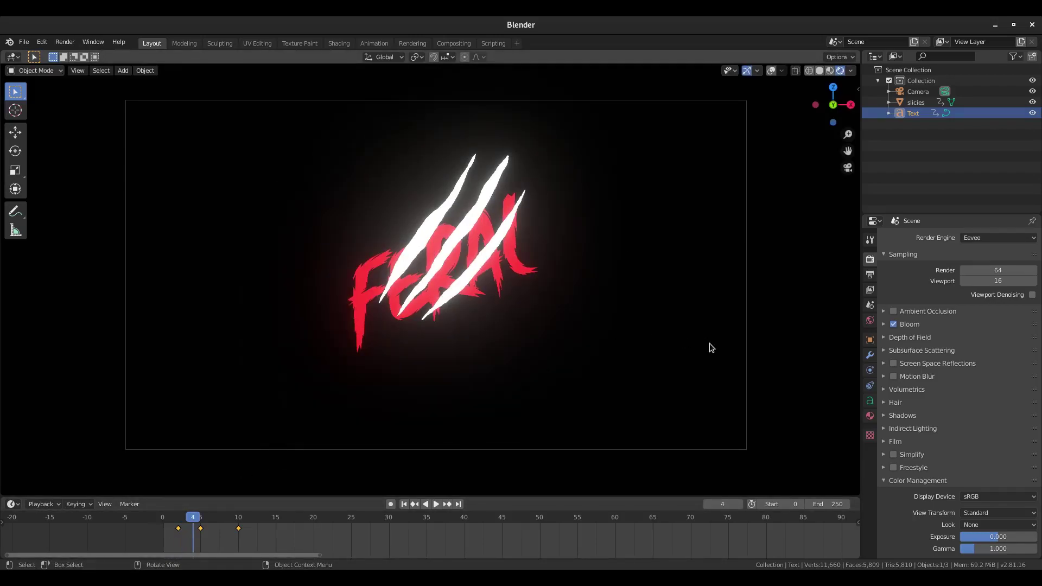
{"action": "key", "text": "Right"}
{"action": "key", "text": "Right"}
{"action": "key", "text": "Right"}
{"action": "key", "text": "Right"}
{"action": "key", "text": "Left"}
{"action": "key", "text": "Left"}
{"action": "key", "text": "Left"}
{"action": "key", "text": "Left"}
{"action": "key", "text": "Left"}
{"action": "key", "text": "Left"}
{"action": "key", "text": "Left"}
{"action": "key", "text": "Left"}
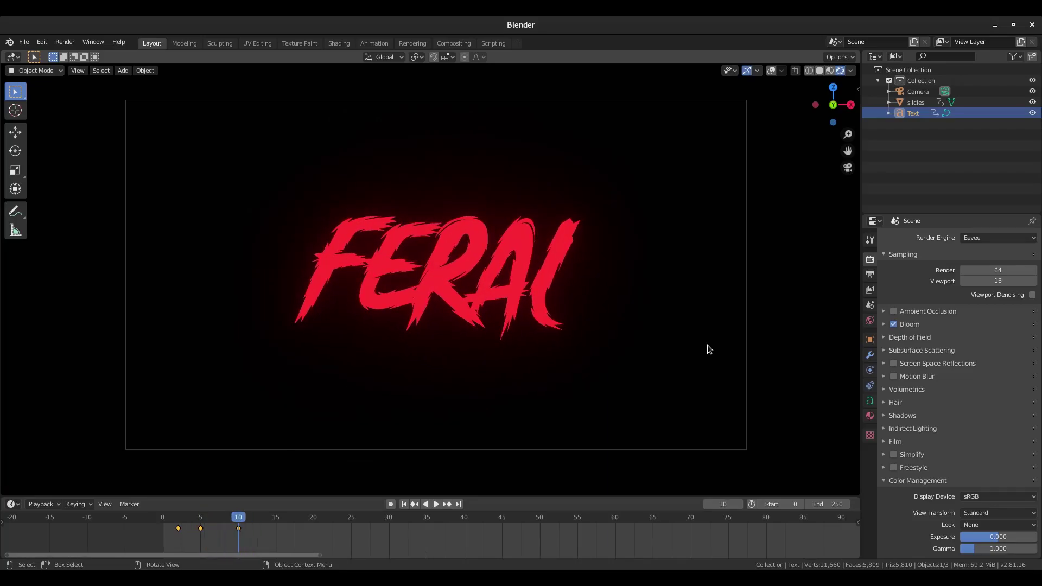
{"action": "key", "text": "Right"}
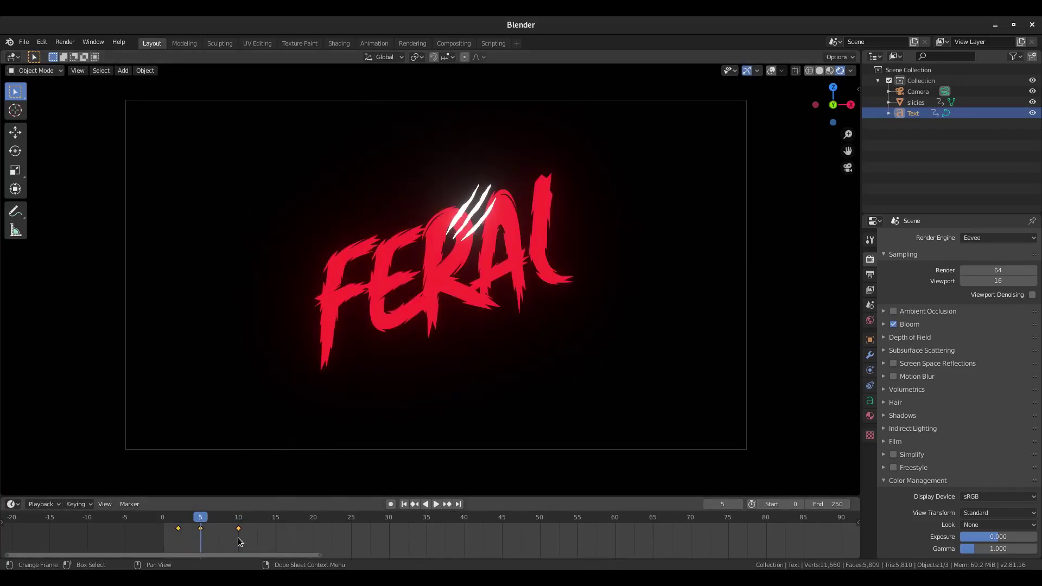
Step: Move the text's last rotation keyframe to frame 7
{"action": "key", "text": "g"}
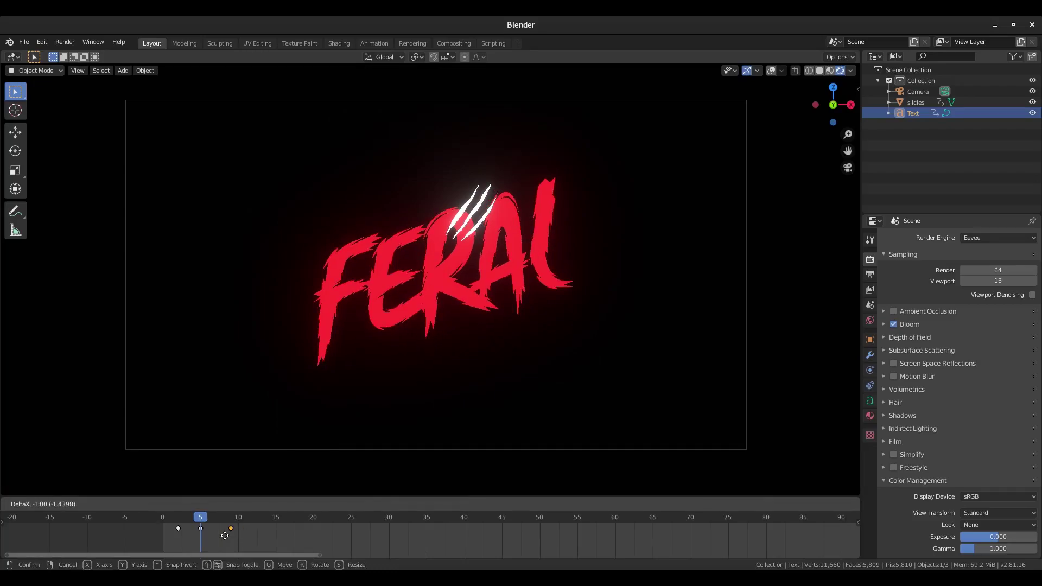
{"action": "left_click", "coordinate": [218, 537]}
{"action": "left_click", "coordinate": [216, 518]}
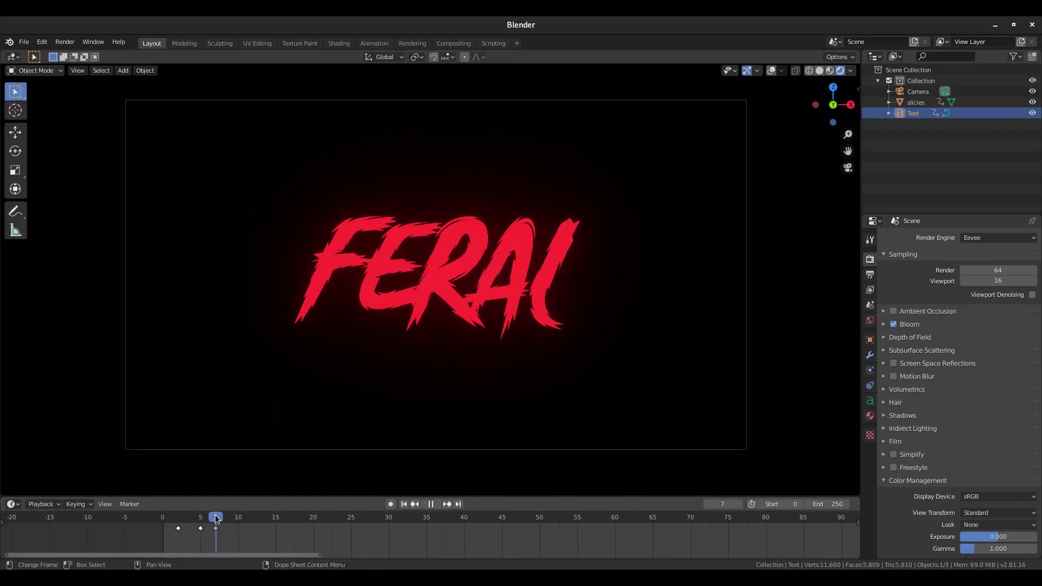
Step: Replay the animation from frame 0 to check the speed of the text's rotation
{"action": "key", "text": "shift+Left"}
{"action": "left_click", "coordinate": [437, 504]}
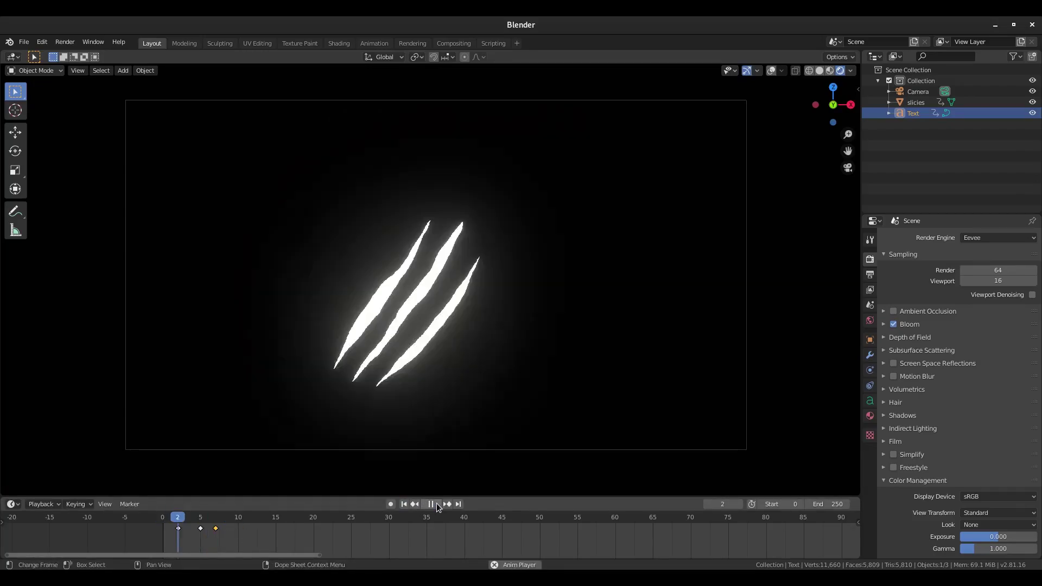
{"action": "left_click", "coordinate": [404, 503]}
{"action": "left_click", "coordinate": [404, 503]}
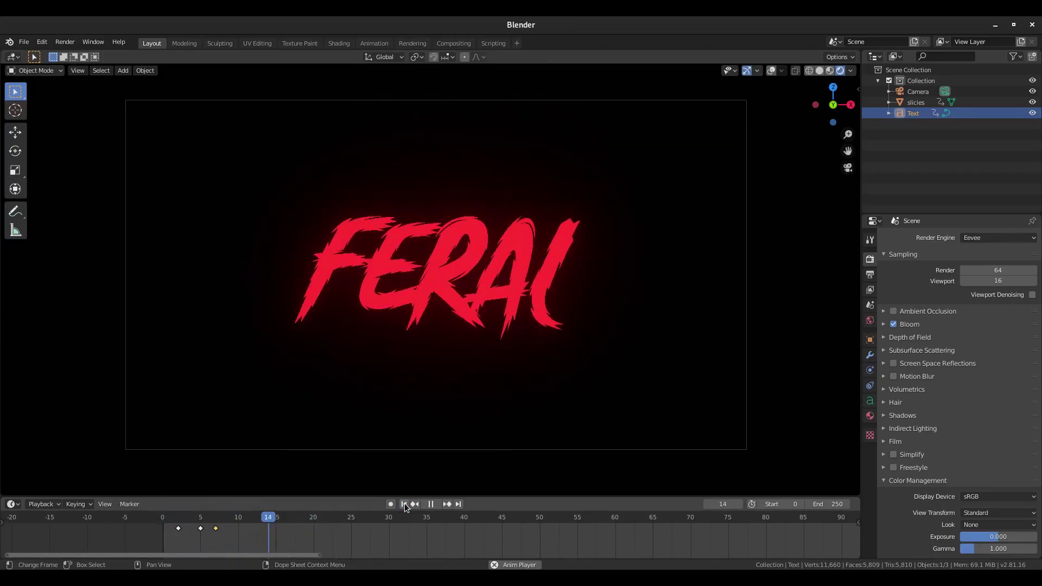
{"action": "key", "text": "space"}
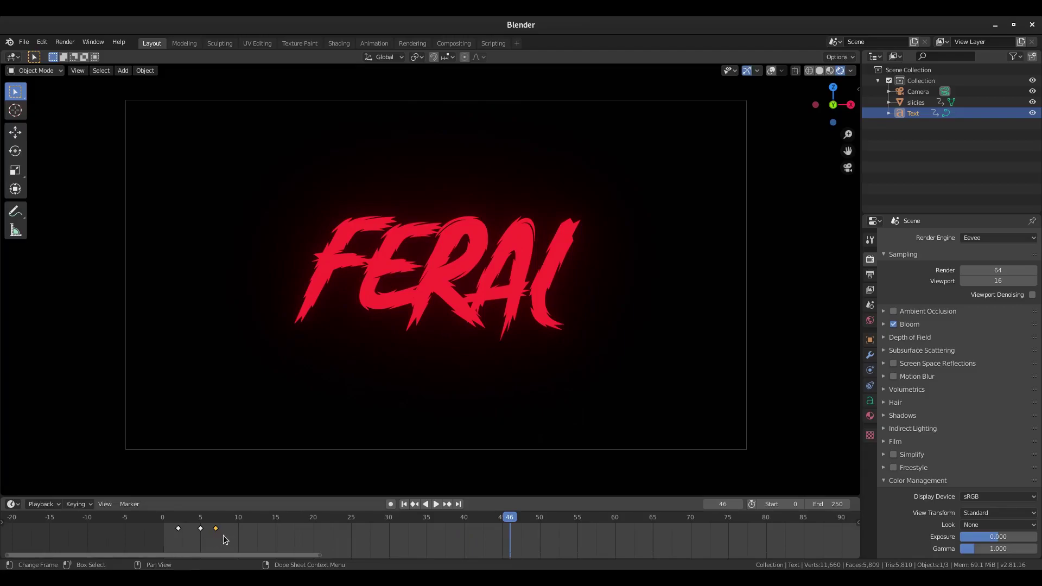
Step: Move the text's last rotation keyframe to frame 8 and replay the animation from the start
{"action": "key", "text": "g"}
{"action": "left_click", "coordinate": [233, 536]}
{"action": "left_click", "coordinate": [404, 503]}
{"action": "key", "text": "space"}
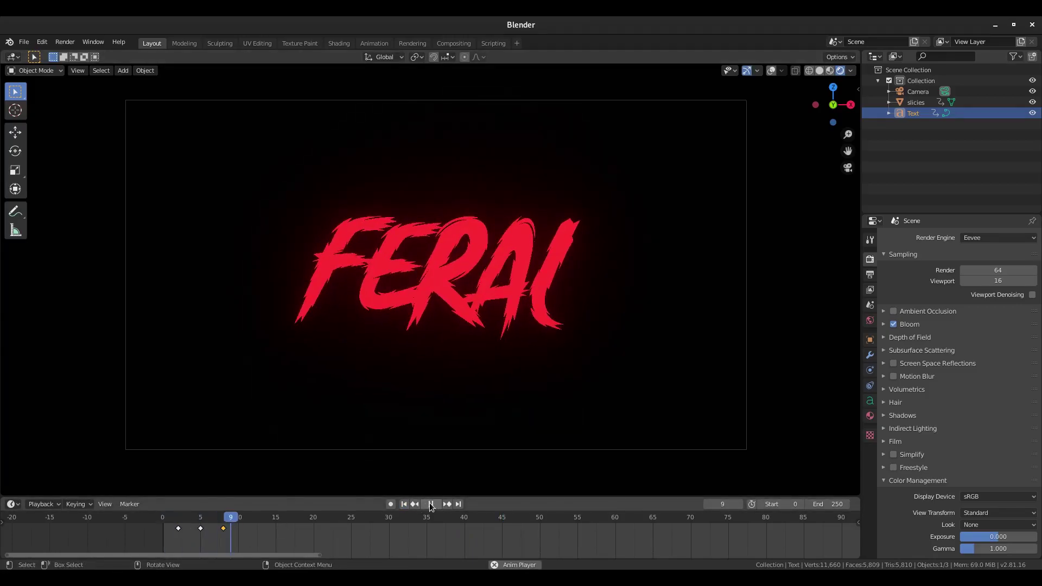
{"action": "left_click", "coordinate": [404, 503]}
{"action": "left_click", "coordinate": [406, 505]}
{"action": "left_click", "coordinate": [405, 505]}
{"action": "left_click", "coordinate": [405, 505]}
{"action": "left_click", "coordinate": [429, 504]}
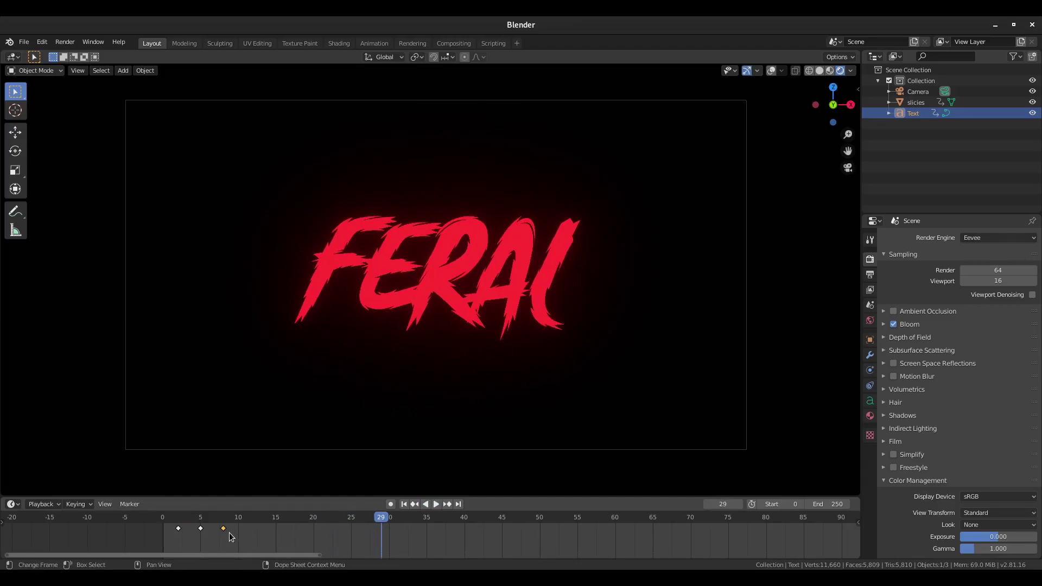
Step: Shift all of the text's keyframes 16 frames later so they sit at frames 18, 21 and 24
{"action": "left_click_drag", "start_coordinate": [167, 517], "coordinate": [185, 516]}
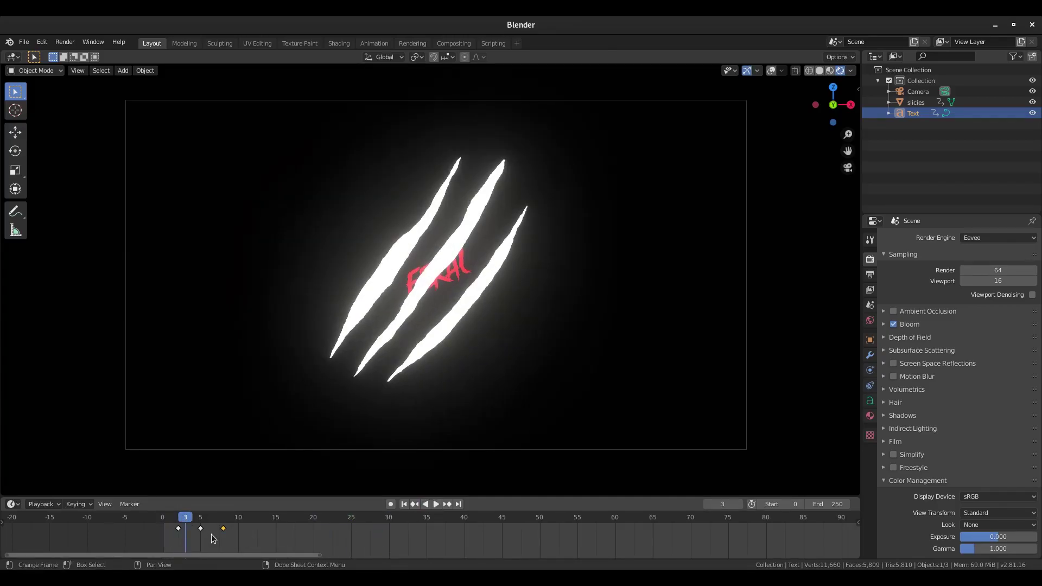
{"action": "key", "text": "b"}
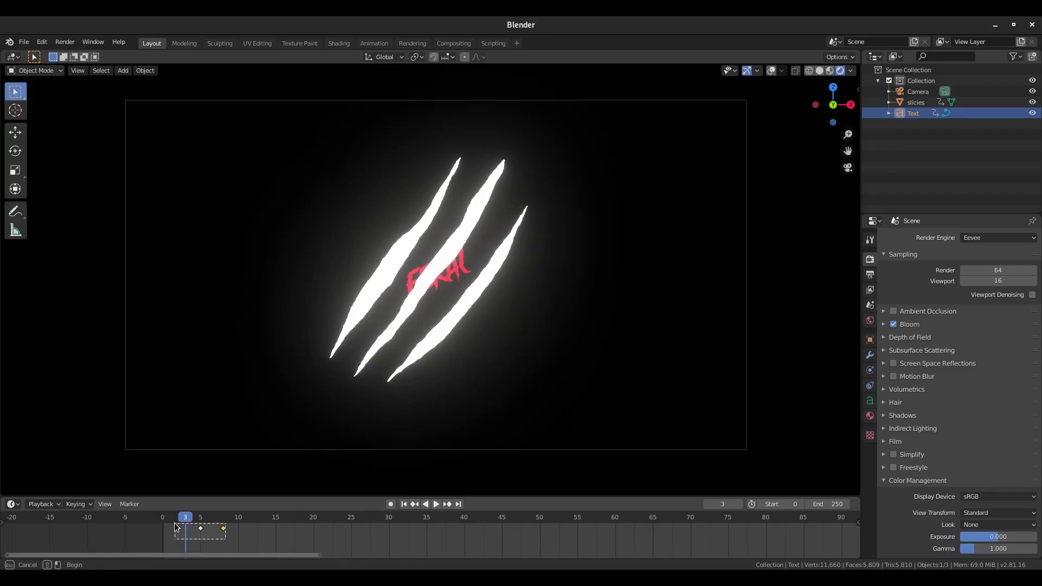
{"action": "left_click_drag", "start_coordinate": [174, 527], "coordinate": [175, 525]}
{"action": "key", "text": "g"}
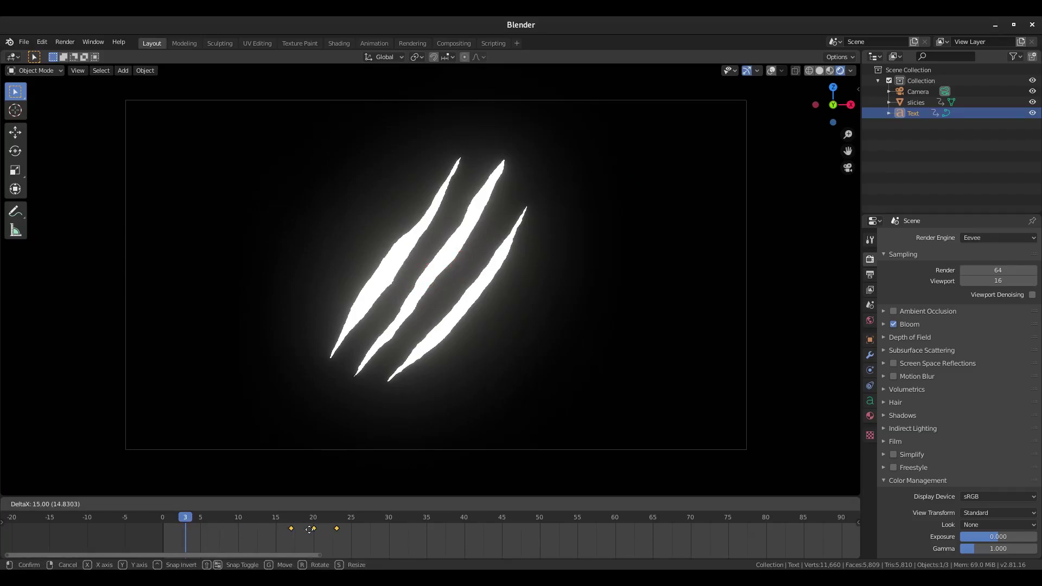
{"action": "left_click", "coordinate": [318, 528]}
Step: Duplicate the claw slashes in place and shift the copy's keyframes 16 frames later, to frames 16, 19 and 22
{"action": "left_click", "coordinate": [413, 271]}
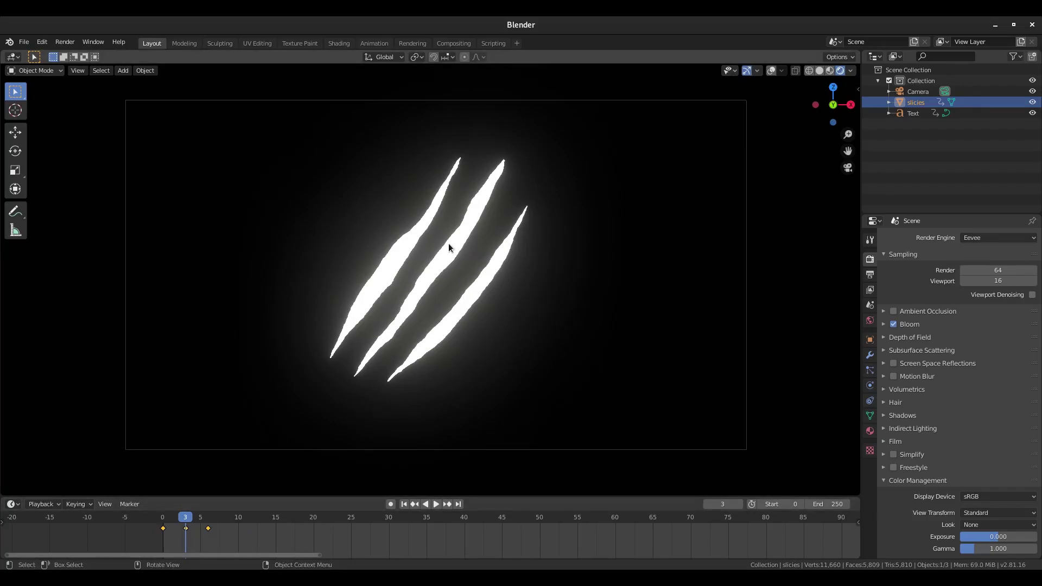
{"action": "key", "text": "shift+d"}
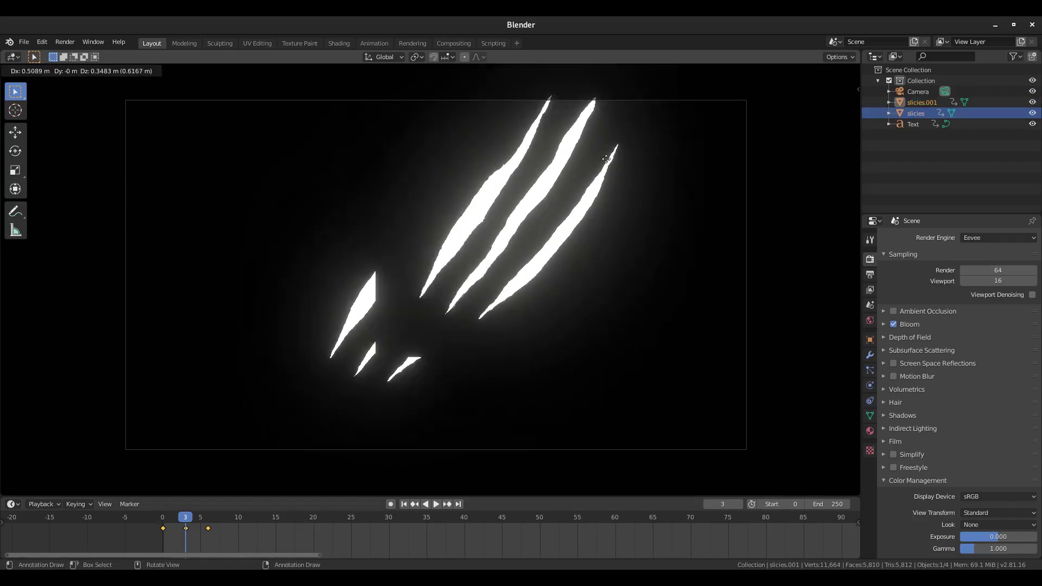
{"action": "right_click", "coordinate": [661, 237]}
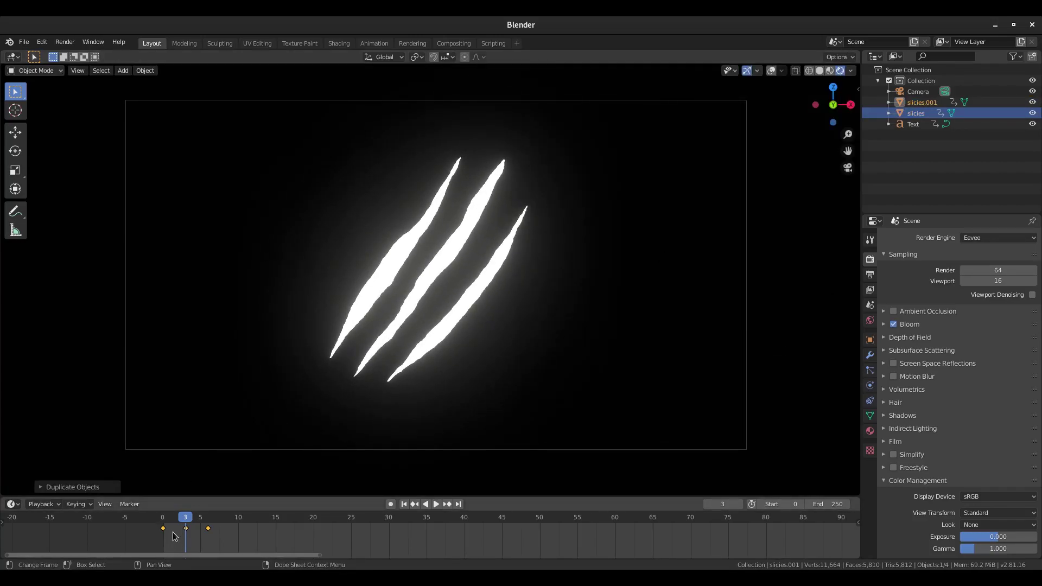
{"action": "key", "text": "g"}
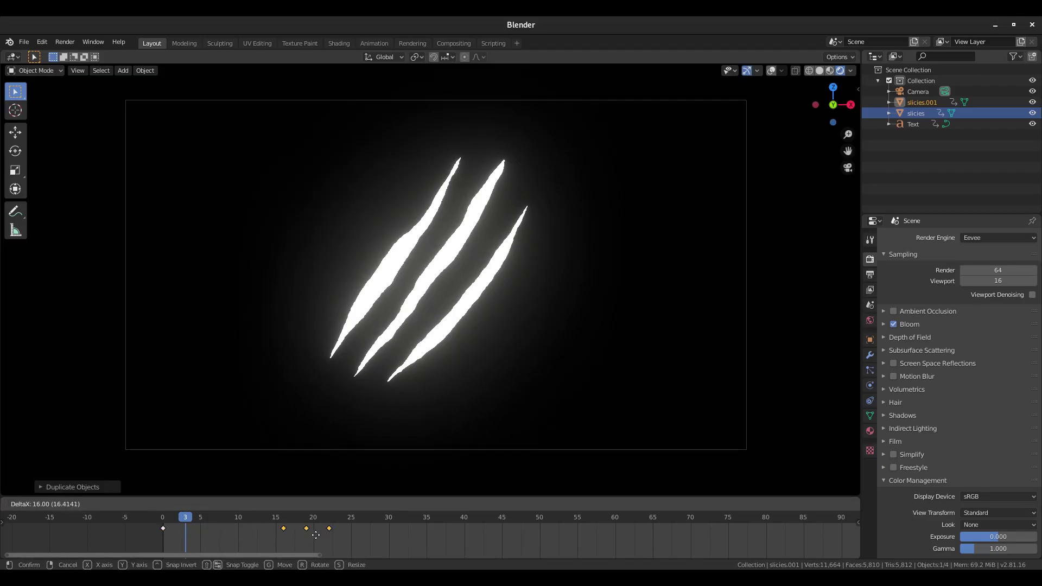
{"action": "left_click", "coordinate": [317, 538]}
{"action": "left_click", "coordinate": [404, 505]}
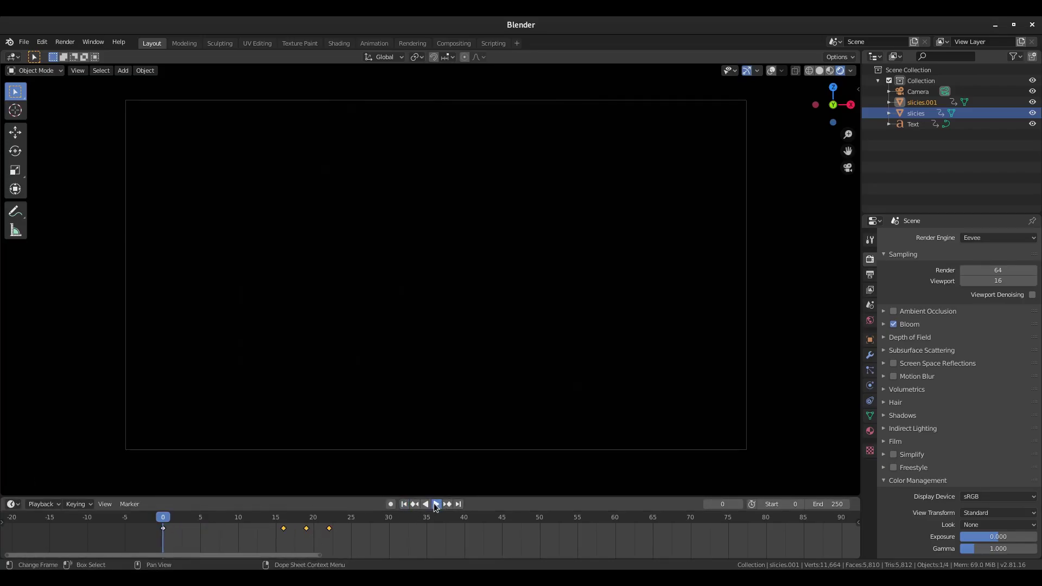
{"action": "left_click", "coordinate": [434, 503]}
{"action": "key", "text": "space"}
Step: Shift all of the text's keyframes to frames 39, 42 and 45
{"action": "left_click", "coordinate": [442, 272]}
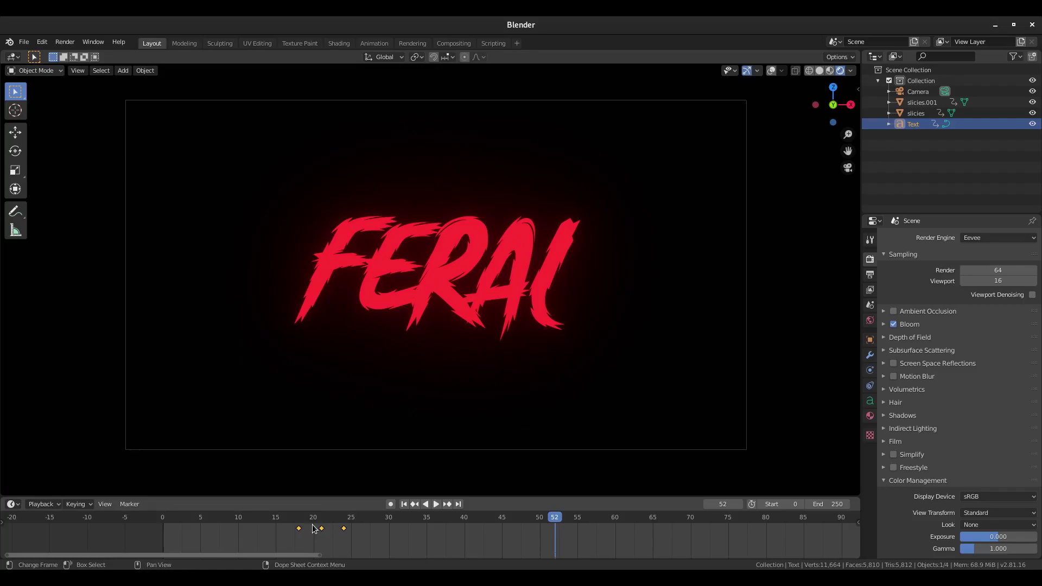
{"action": "key", "text": "g"}
{"action": "right_click", "coordinate": [444, 527]}
{"action": "key", "text": "g"}
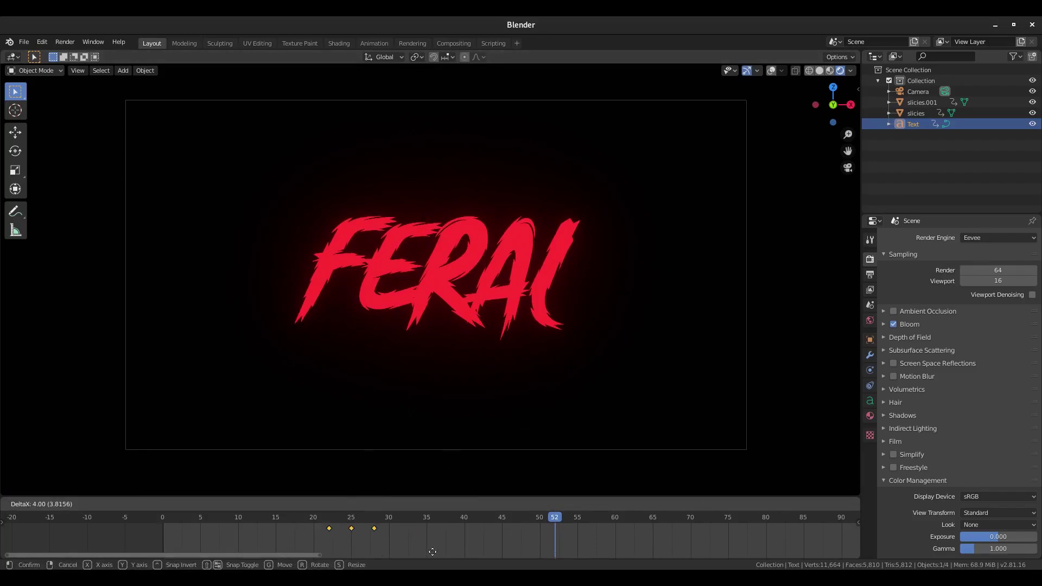
{"action": "left_click", "coordinate": [559, 552]}
Step: Replay the animation from frame 0 to check the timing of the second slash and the text
{"action": "left_click", "coordinate": [403, 504]}
{"action": "left_click", "coordinate": [433, 505]}
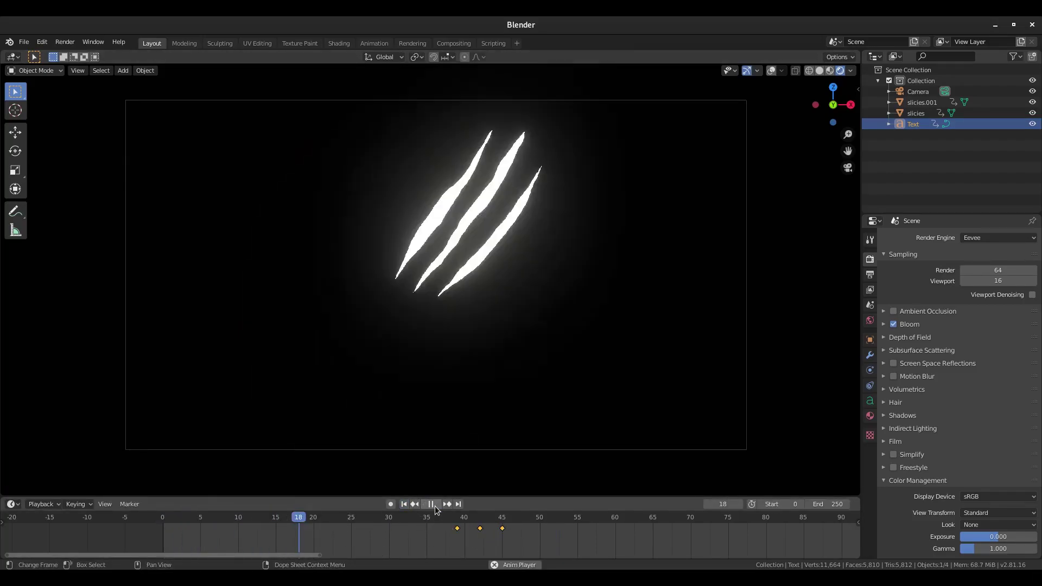
{"action": "left_click", "coordinate": [404, 504]}
{"action": "left_click", "coordinate": [433, 504]}
{"action": "left_click", "coordinate": [455, 270]}
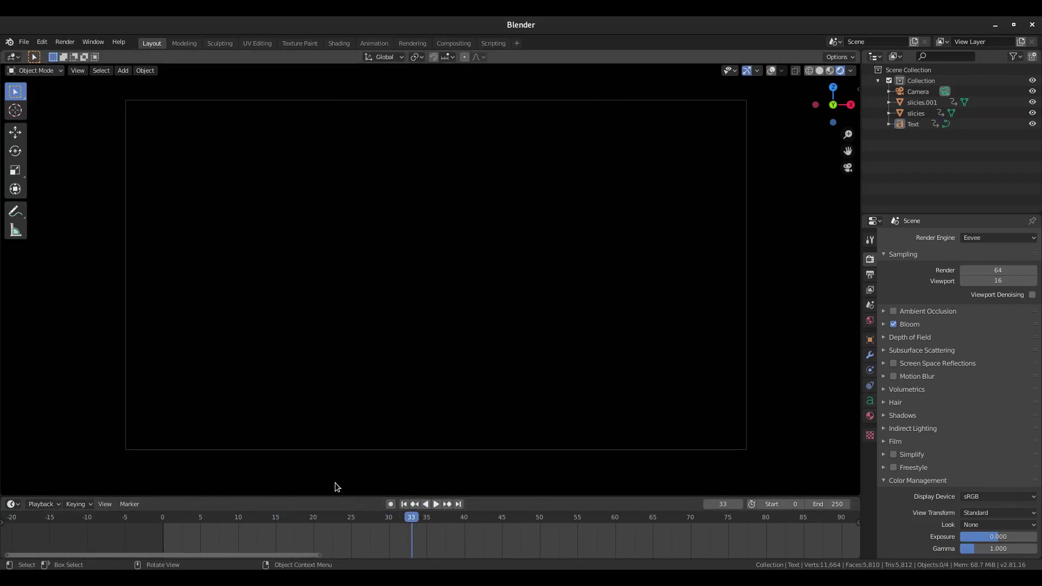
Step: Select the duplicated claw slashes and play through the frames of their animation
{"action": "mouse_move", "coordinate": [284, 518]}
{"action": "left_mouse_down"}
{"action": "mouse_move", "coordinate": [316, 522]}
{"action": "mouse_move", "coordinate": [288, 520]}
{"action": "mouse_move", "coordinate": [299, 520]}
{"action": "left_mouse_up"}
{"action": "left_click", "coordinate": [305, 517]}
{"action": "left_click", "coordinate": [457, 239]}
{"action": "left_click_drag", "start_coordinate": [163, 528], "coordinate": [241, 503]}
{"action": "key", "text": "space"}
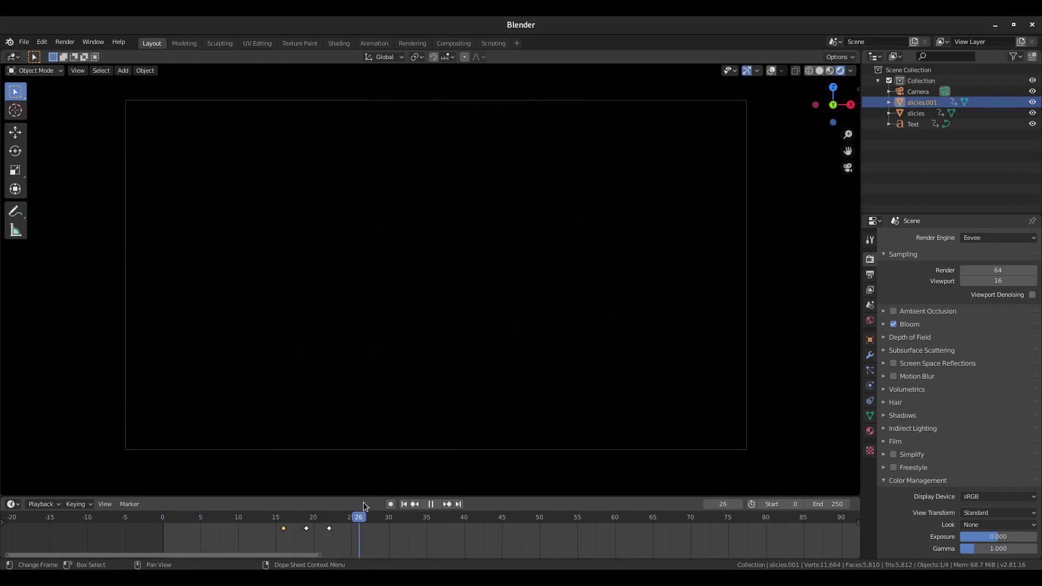
{"action": "key", "text": "Escape"}
{"action": "key", "text": "a"}
{"action": "key", "text": "g"}
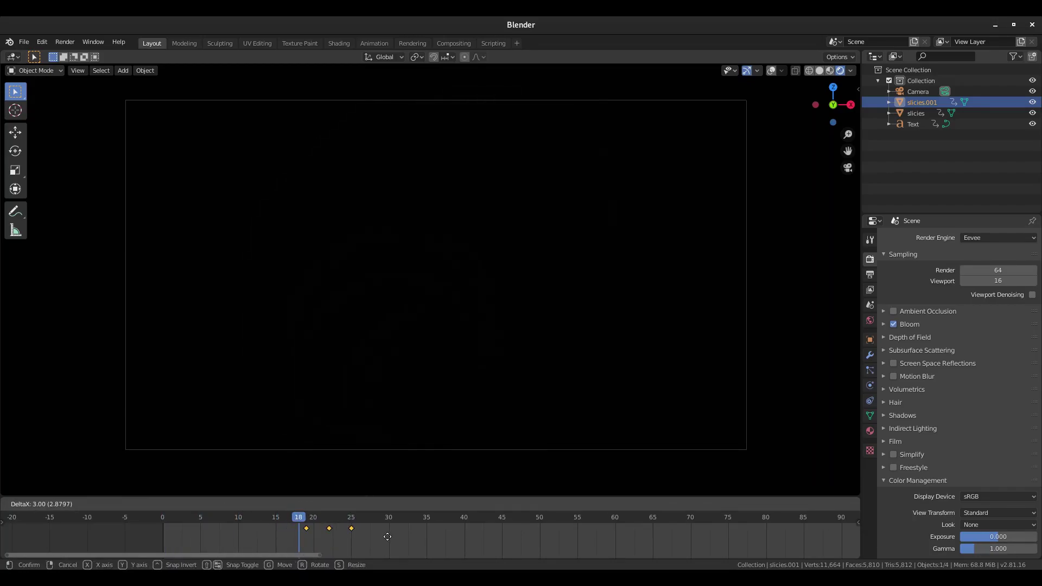
{"action": "right_click", "coordinate": [387, 539]}
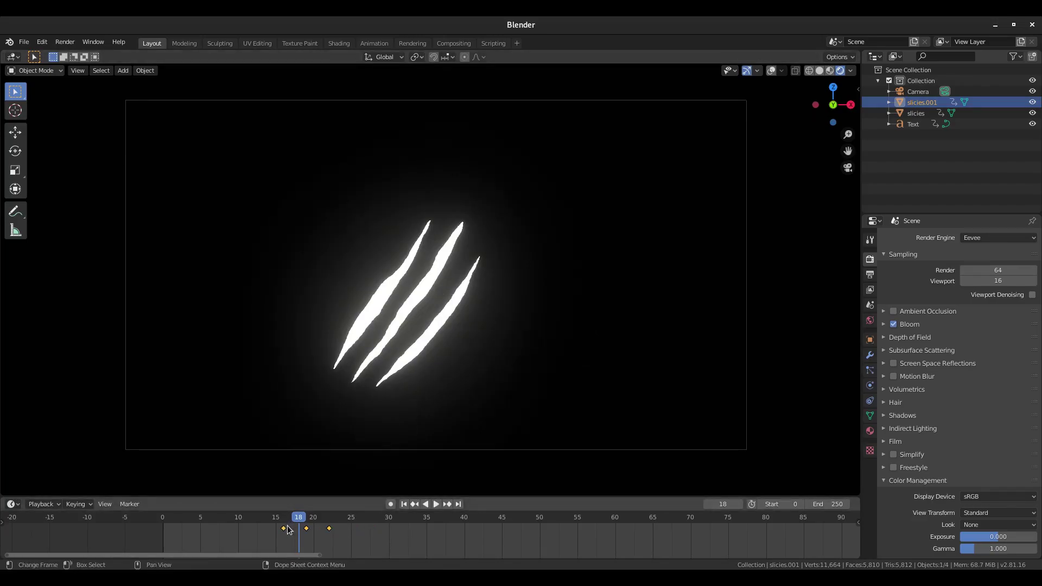
Step: At frame 18, rotate the duplicated slashes' whole mesh 180° about global Z in Edit Mode, using Material Preview with overlays shown
{"action": "key", "text": "space"}
{"action": "left_click_drag", "start_coordinate": [286, 520], "coordinate": [300, 520]}
{"action": "key", "text": "Escape"}
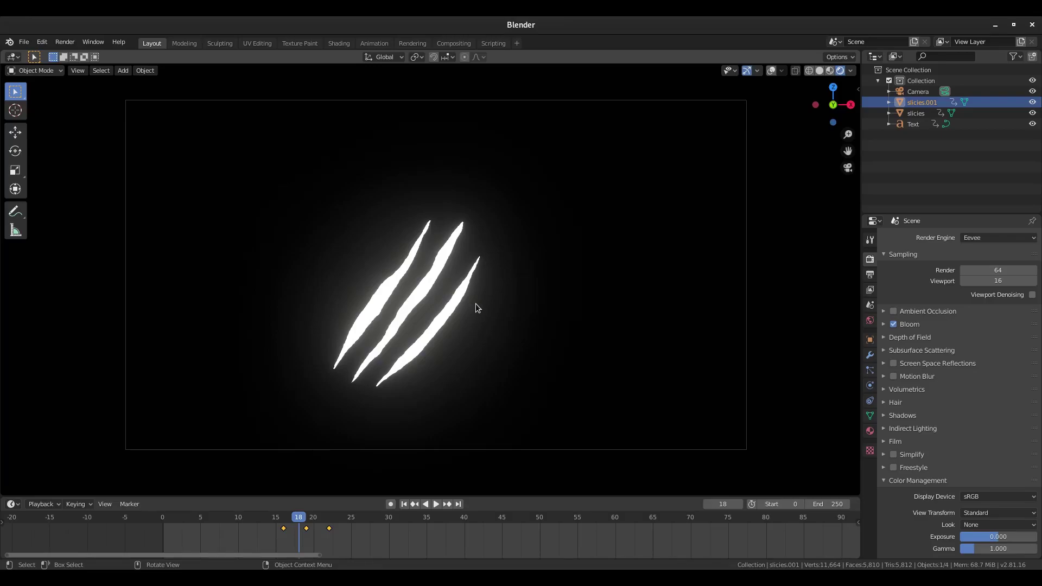
{"action": "key", "text": "Tab"}
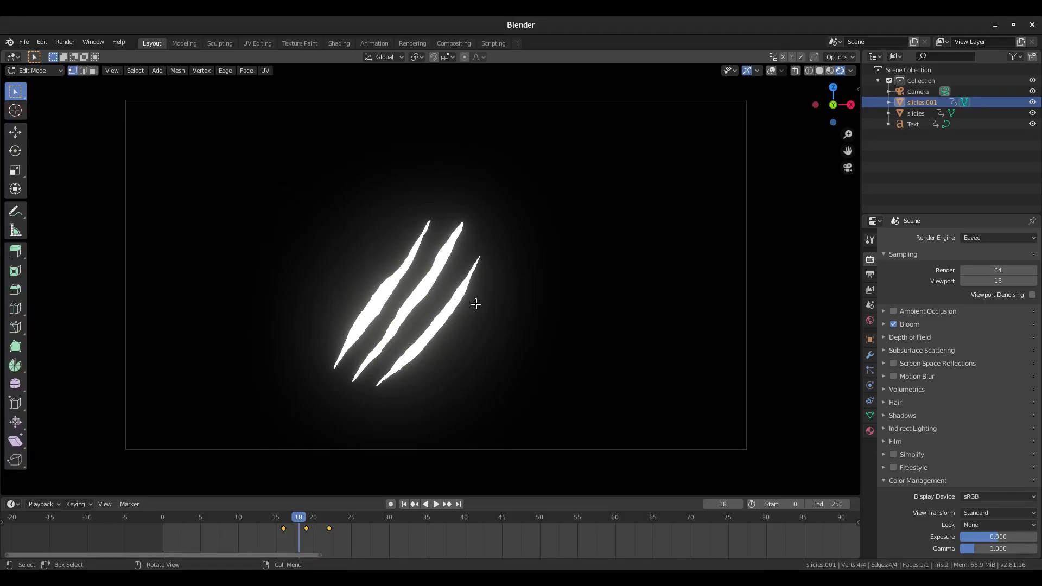
{"action": "left_click", "coordinate": [830, 71]}
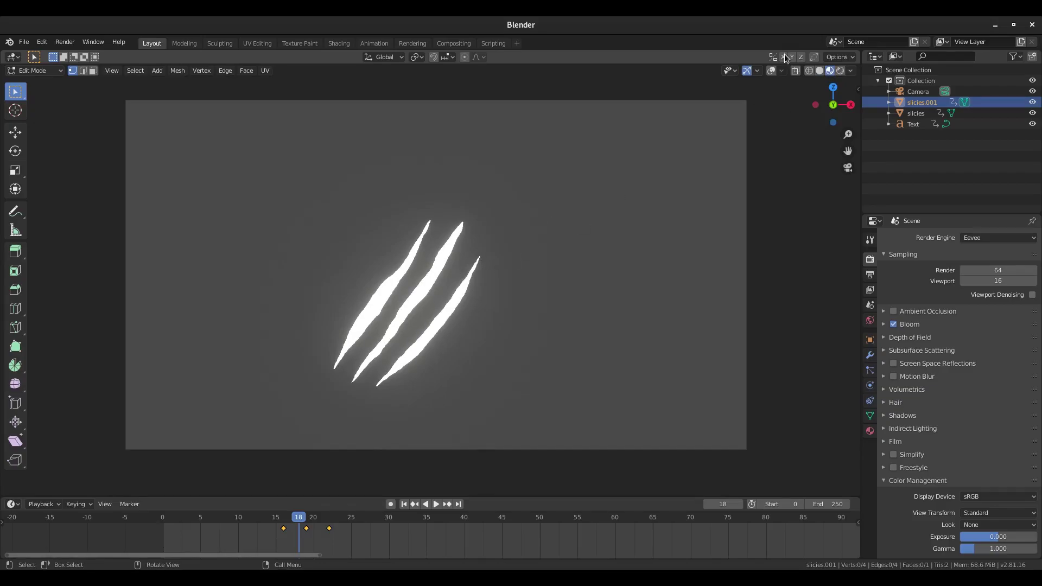
{"action": "left_click", "coordinate": [773, 73]}
{"action": "key", "text": "a"}
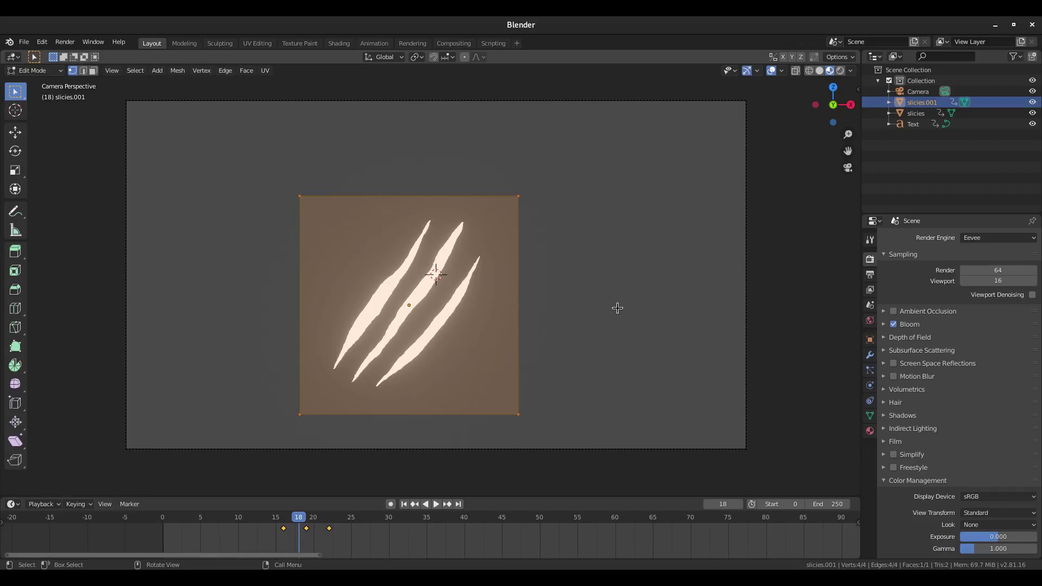
{"action": "type", "text": "rz180"}
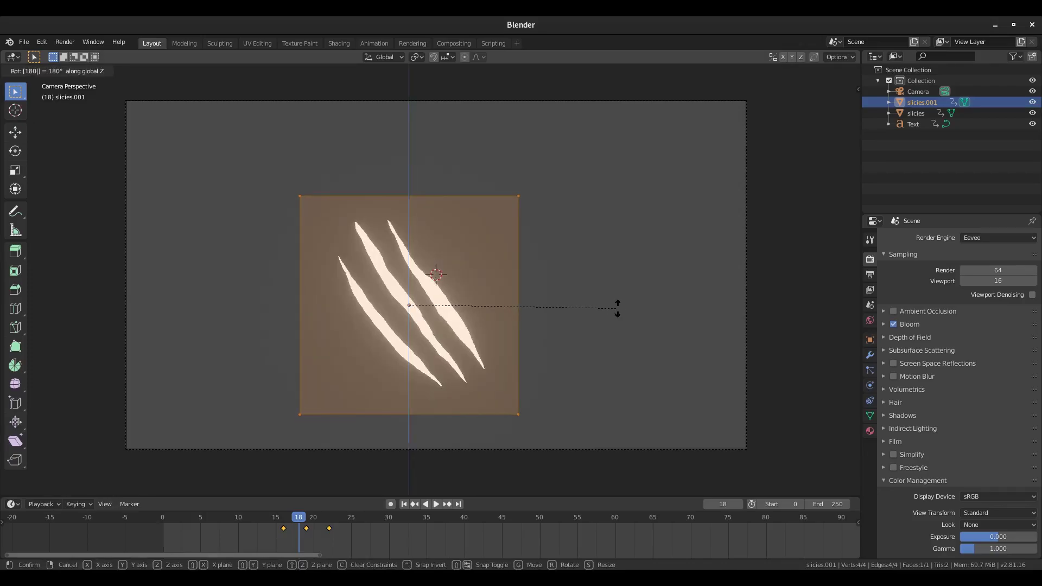
{"action": "key", "text": "Return"}
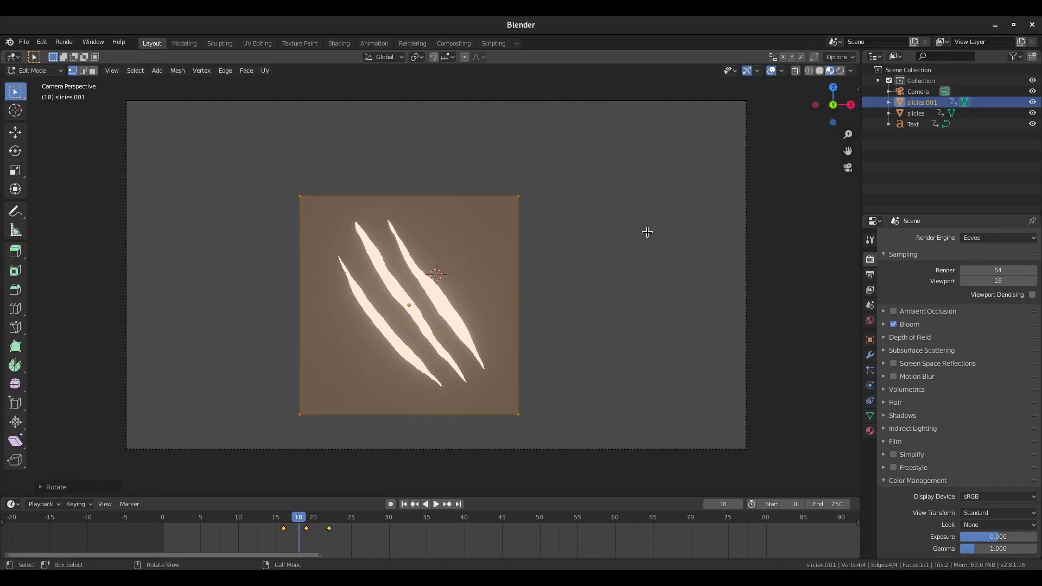
{"action": "key", "text": "Tab"}
Step: Return the viewport to Rendered shading and scrub through the rotated slashes' animation between frames 21 and 16
{"action": "left_click_drag", "start_coordinate": [227, 517], "coordinate": [321, 521]}
{"action": "key", "text": "space"}
{"action": "left_click", "coordinate": [840, 71]}
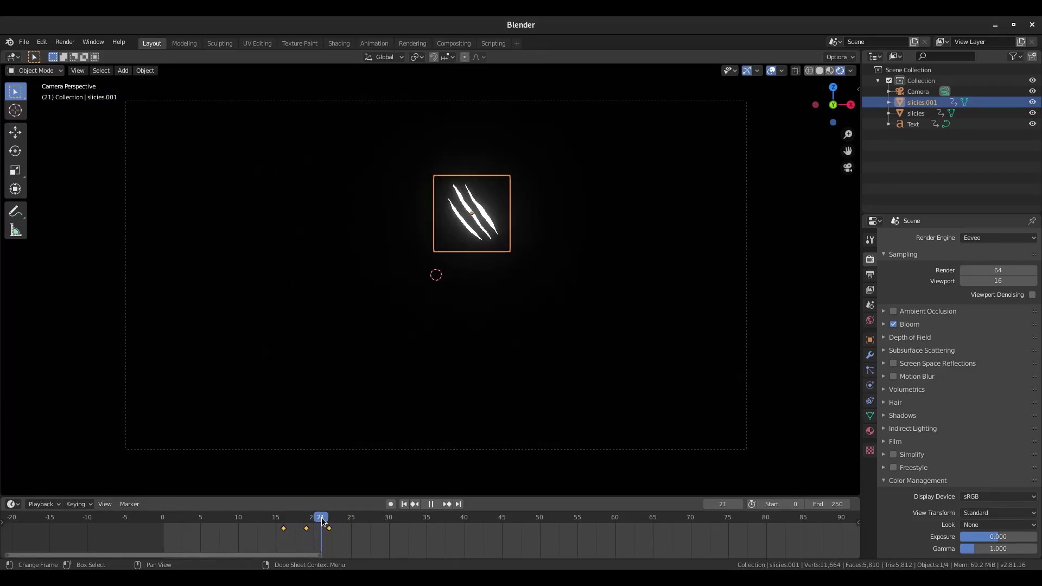
{"action": "left_click_drag", "start_coordinate": [323, 521], "coordinate": [286, 518]}
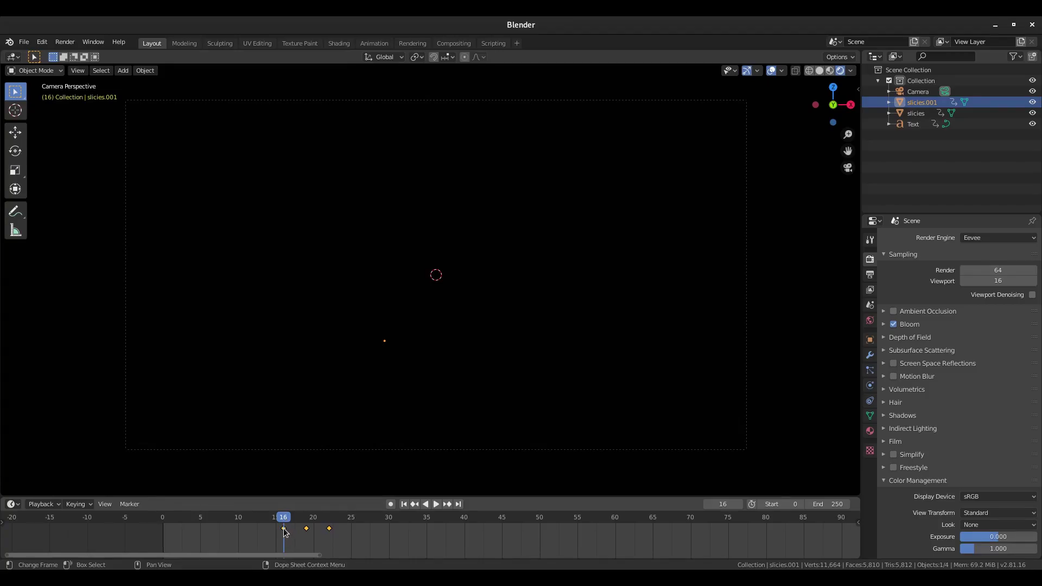
Step: Set the duplicated slashes' X location to 0.28775 m at frame 16 and keyframe it
{"action": "left_click", "coordinate": [858, 90]}
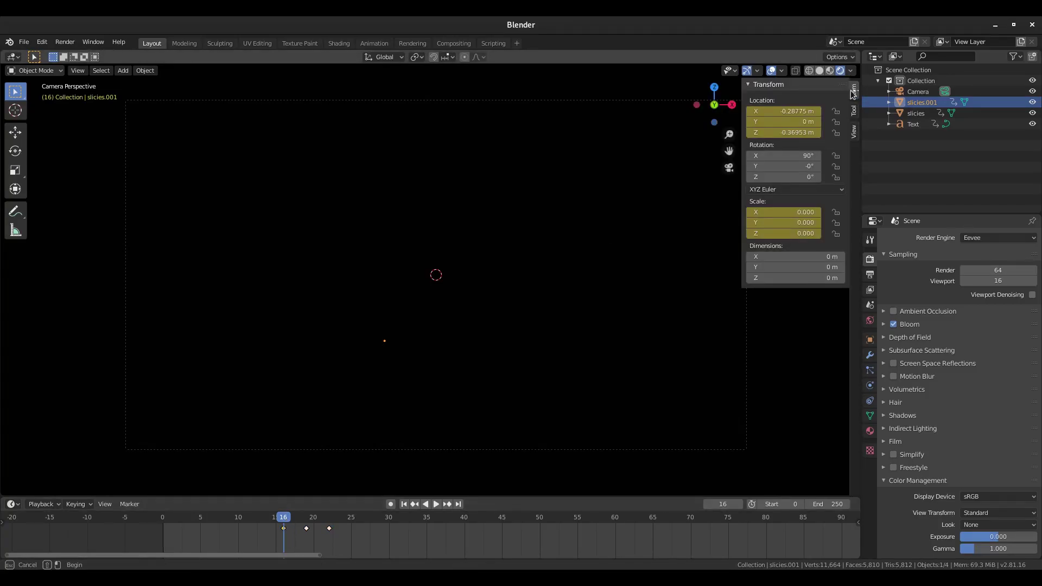
{"action": "left_click", "coordinate": [851, 91]}
{"action": "left_click", "coordinate": [787, 111]}
{"action": "left_click", "coordinate": [749, 112]}
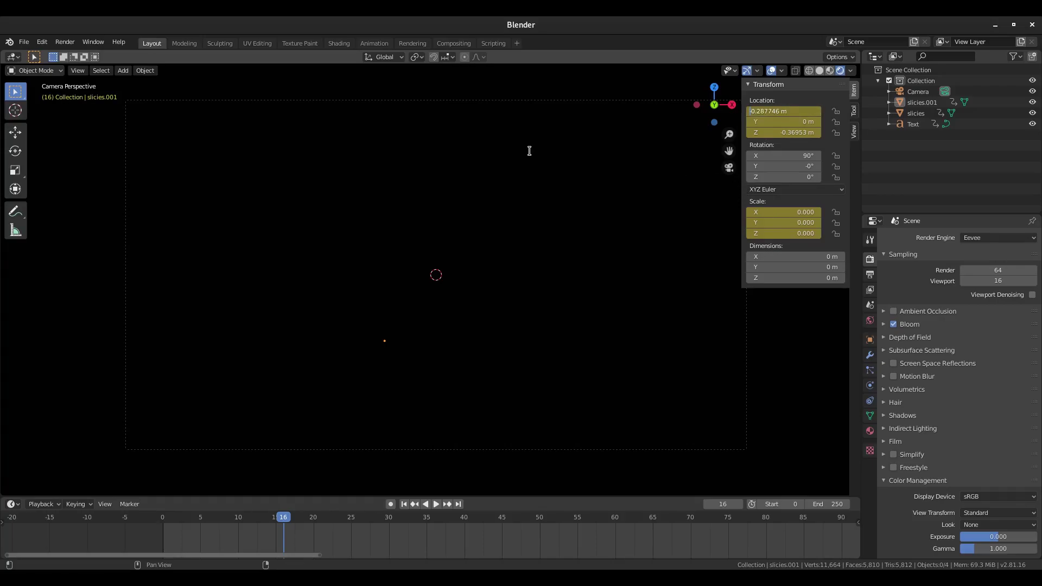
{"action": "key", "text": "Return"}
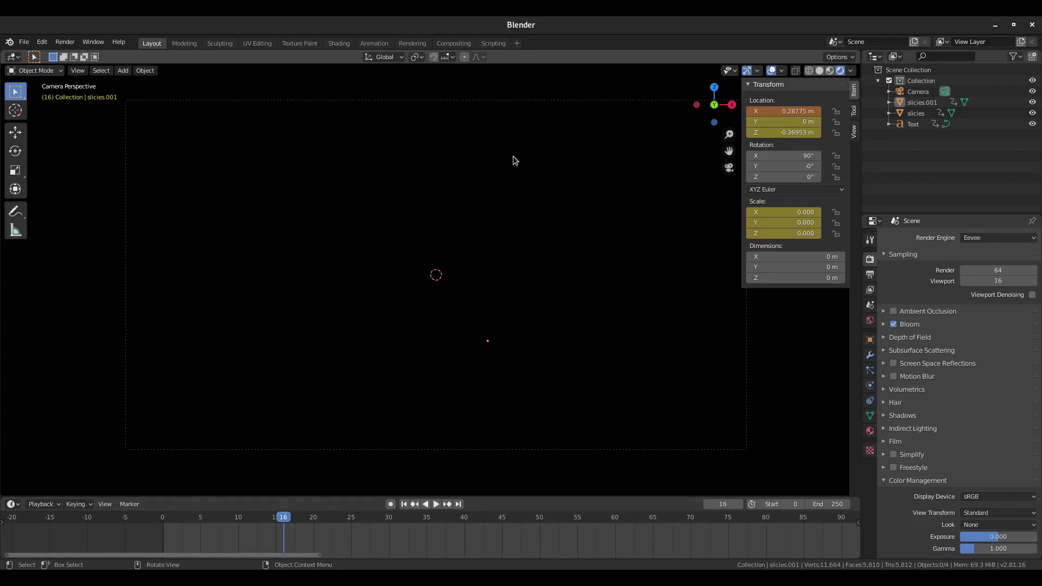
{"action": "left_click", "coordinate": [922, 102]}
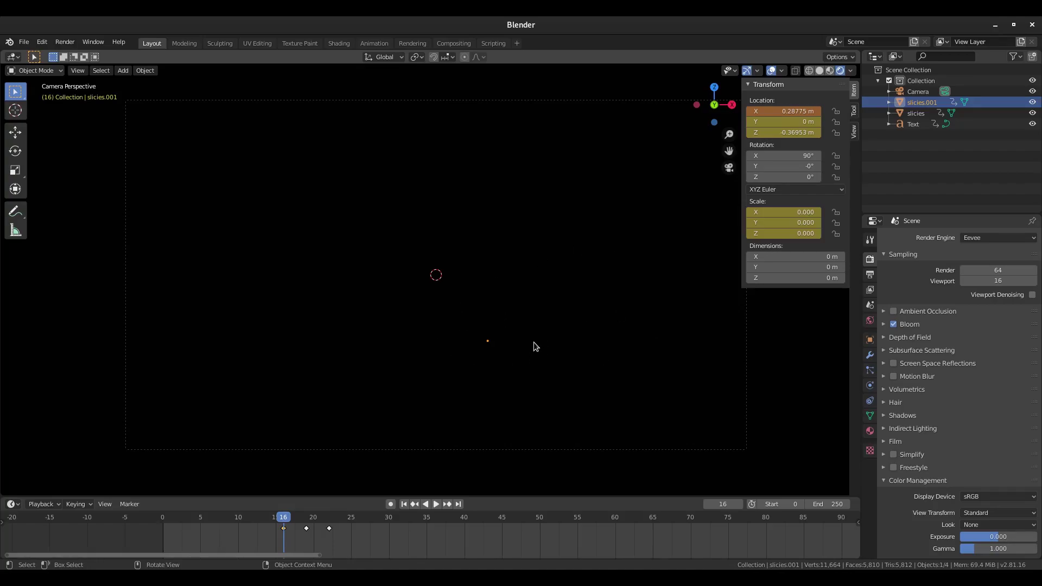
{"action": "key", "text": "i"}
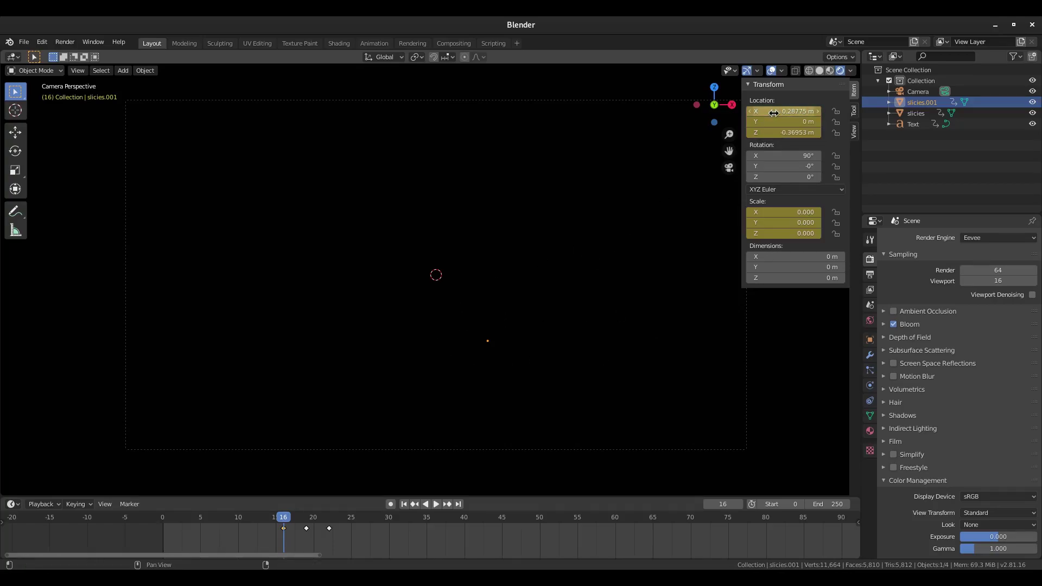
Step: Set the duplicated slashes' X location to -0.23928 m at frame 22 and keyframe it
{"action": "key", "text": "space"}
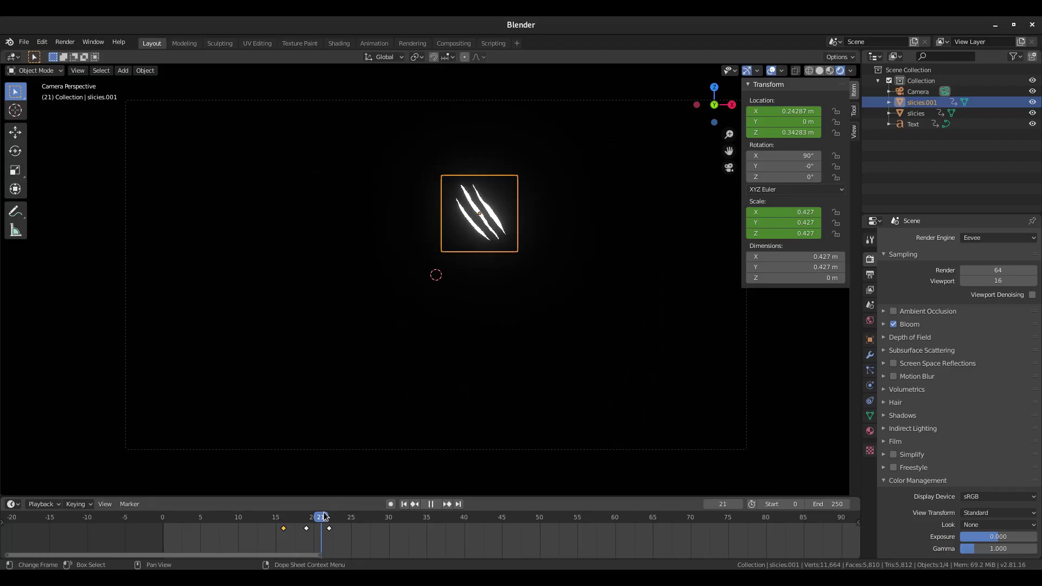
{"action": "key", "text": "space"}
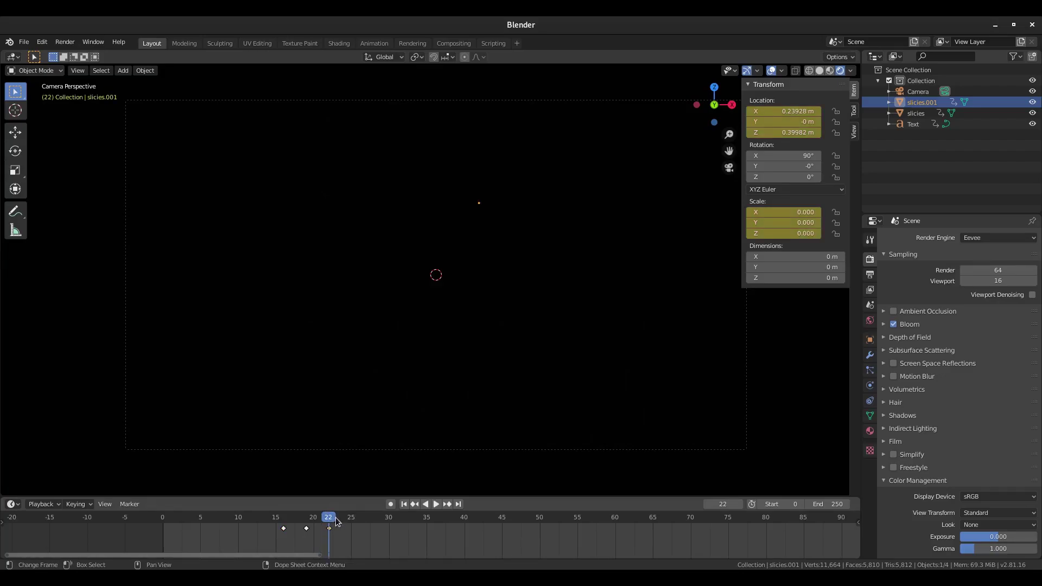
{"action": "left_click", "coordinate": [746, 110]}
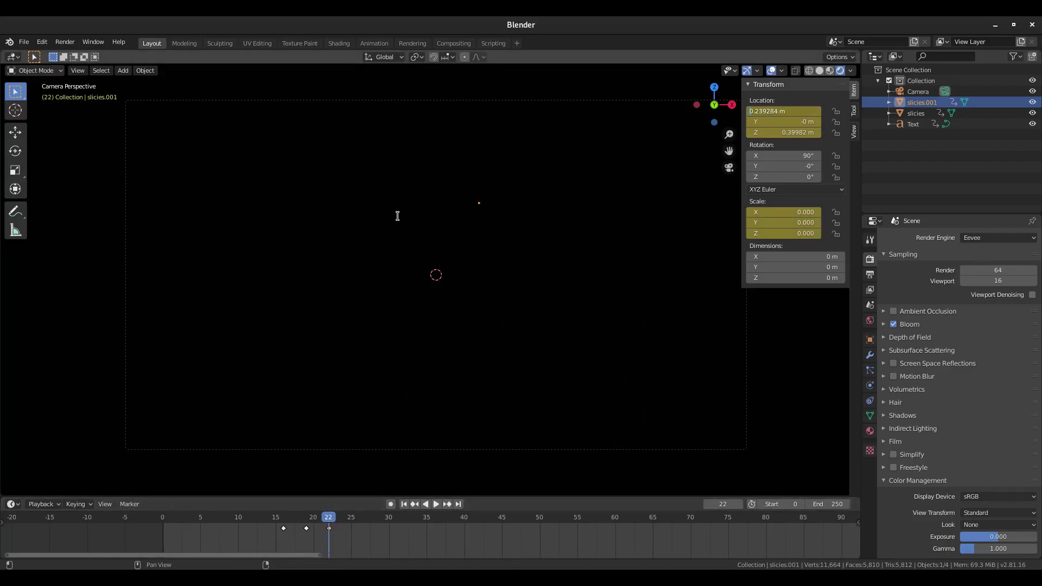
{"action": "type", "text": "-"}
{"action": "key", "text": "Return"}
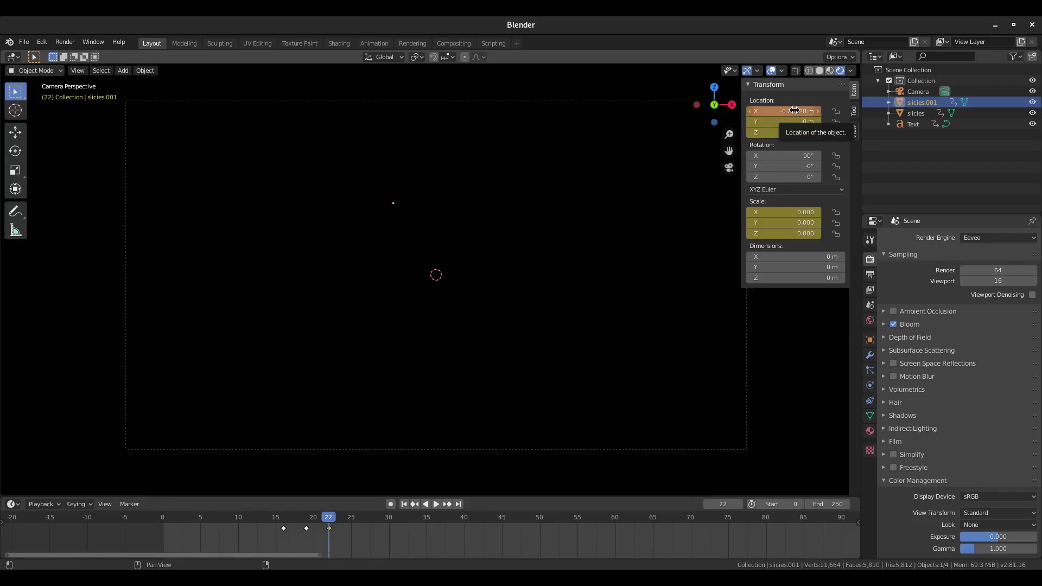
{"action": "key", "text": "i"}
Step: Hide the viewport overlays and replay the animation from frame 0 to check the mirrored second slash
{"action": "left_click_drag", "start_coordinate": [285, 517], "coordinate": [192, 522]}
{"action": "left_click", "coordinate": [403, 504]}
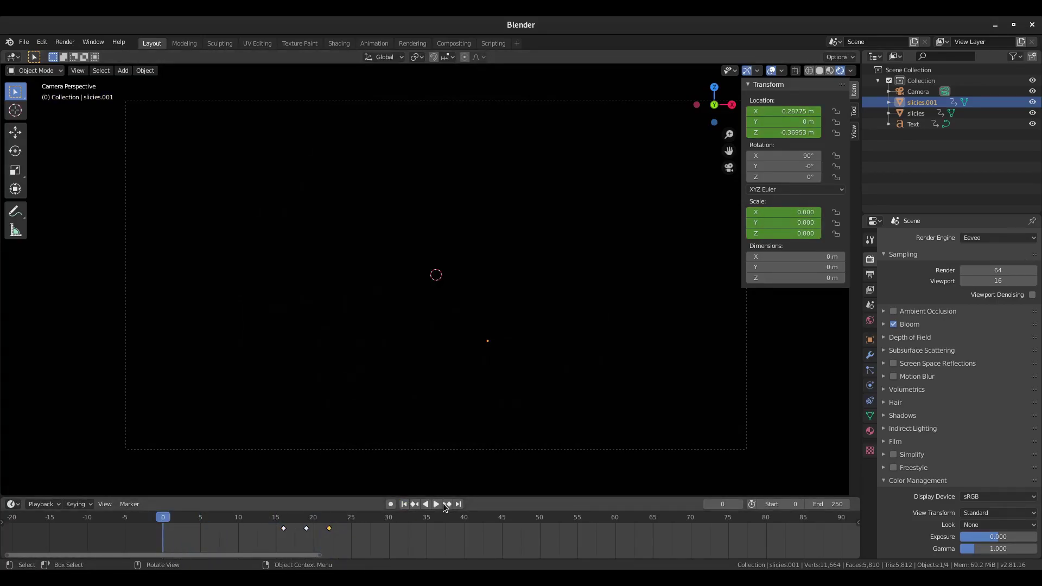
{"action": "left_click", "coordinate": [437, 504]}
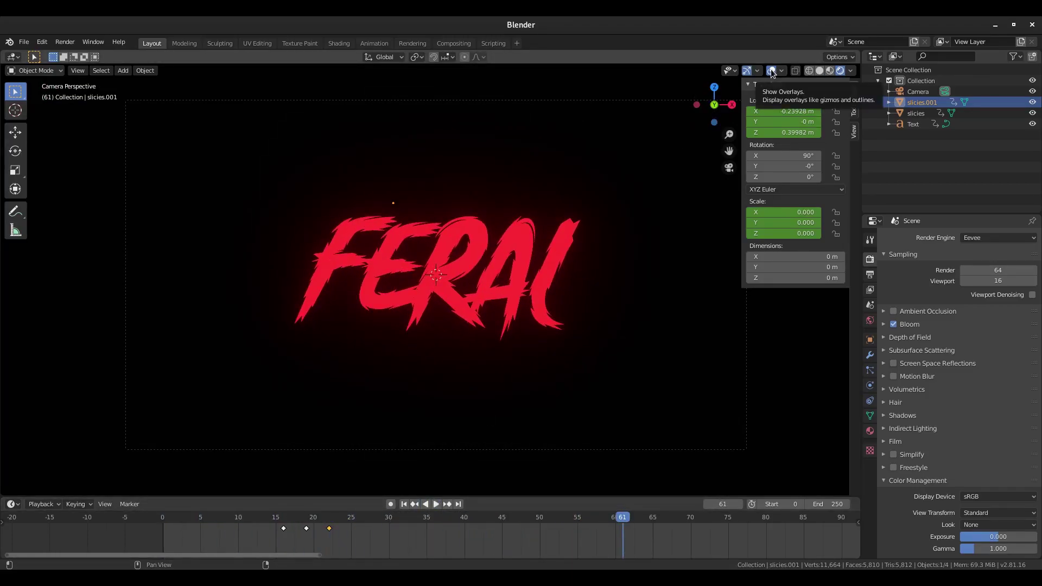
{"action": "left_click", "coordinate": [772, 71]}
{"action": "left_click", "coordinate": [403, 504]}
{"action": "left_click", "coordinate": [437, 503]}
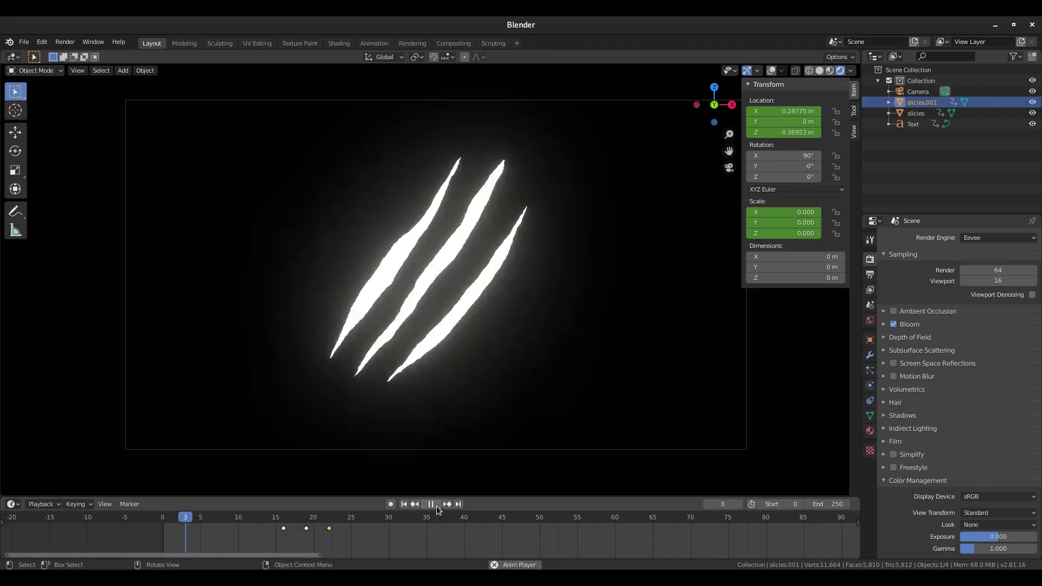
Step: Move the Text object's three keyframes to frames 19, 22 and 25 and replay the animation from the start
{"action": "left_click", "coordinate": [437, 507]}
{"action": "left_click_drag", "start_coordinate": [185, 520], "coordinate": [298, 522]}
{"action": "left_click", "coordinate": [918, 124]}
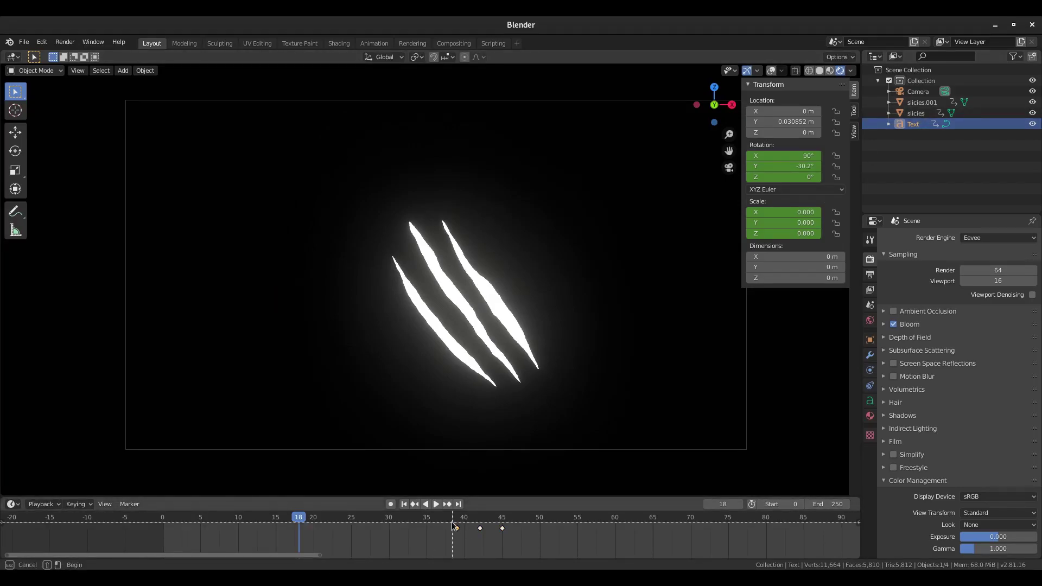
{"action": "key", "text": "g"}
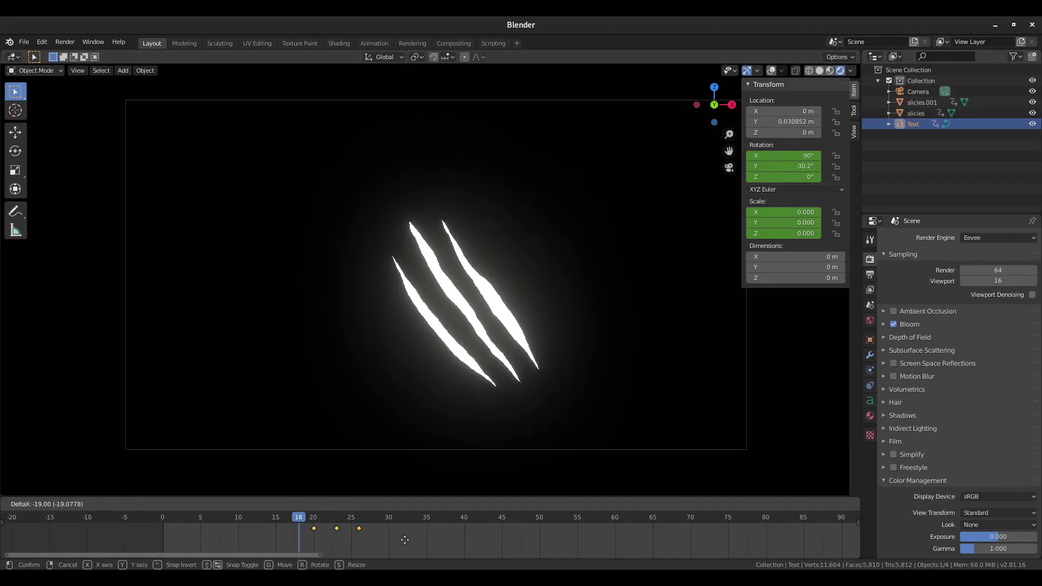
{"action": "left_click", "coordinate": [403, 540]}
{"action": "left_click_drag", "start_coordinate": [298, 516], "coordinate": [321, 517]}
{"action": "key", "text": "g"}
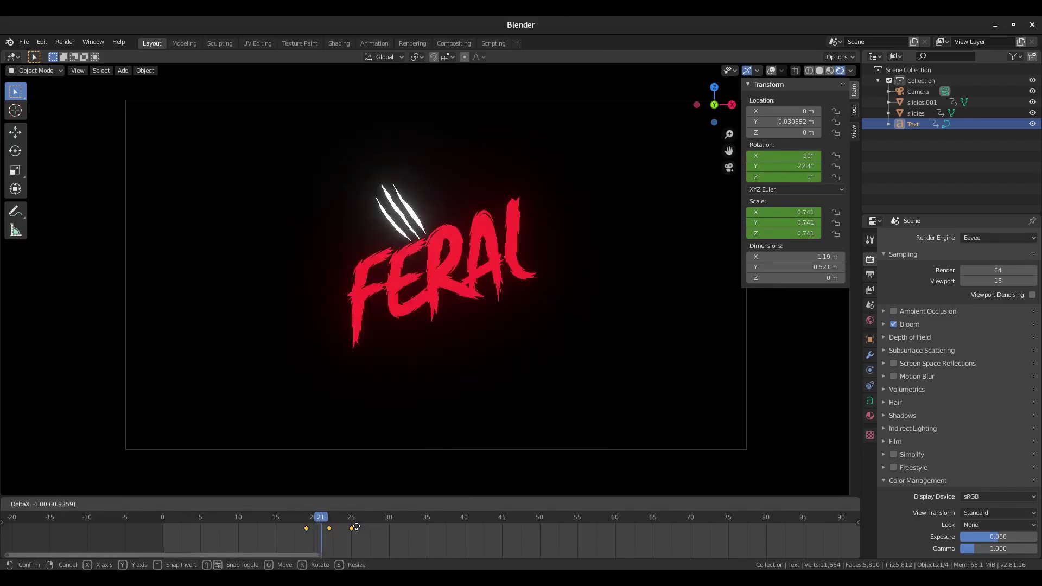
{"action": "left_click", "coordinate": [368, 526]}
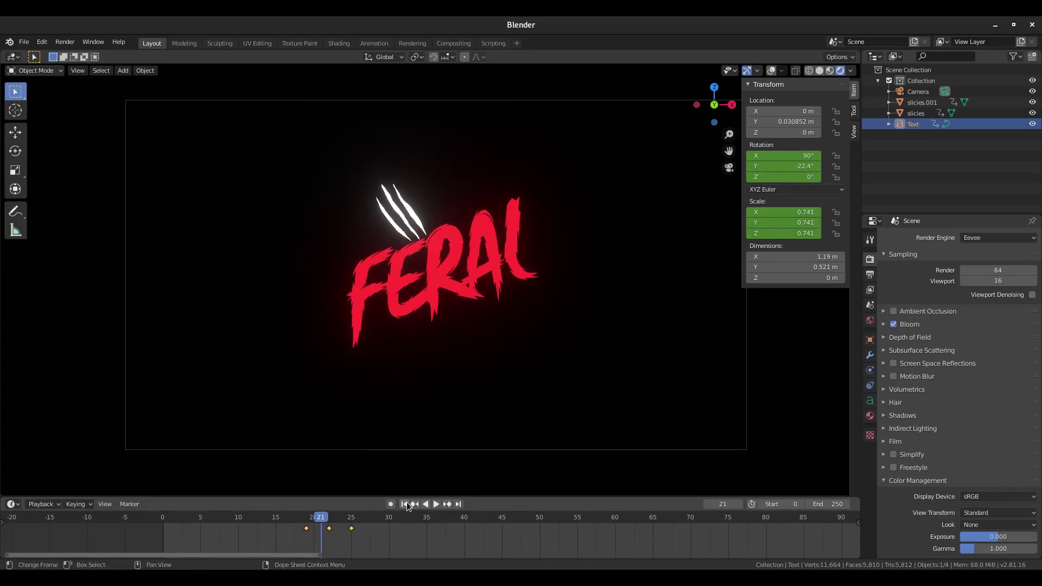
{"action": "left_click", "coordinate": [404, 505]}
{"action": "left_click", "coordinate": [436, 504]}
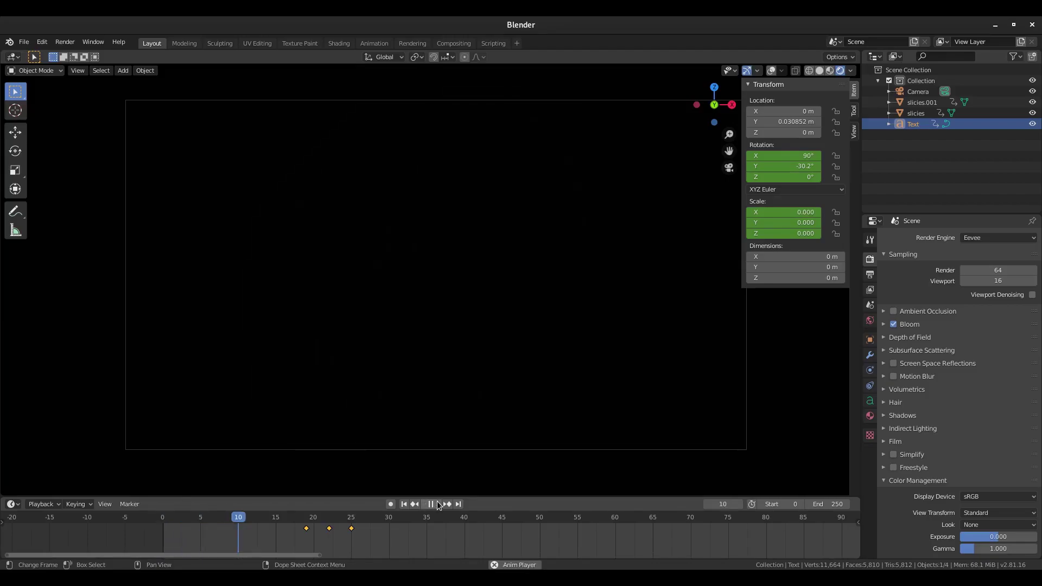
Step: Move the title text's three keyframes to frames 29, 32 and 35 and replay the animation from frame 0
{"action": "left_click", "coordinate": [403, 505]}
{"action": "key", "text": "space"}
{"action": "key", "text": "g"}
{"action": "left_click", "coordinate": [405, 526]}
{"action": "left_click", "coordinate": [403, 504]}
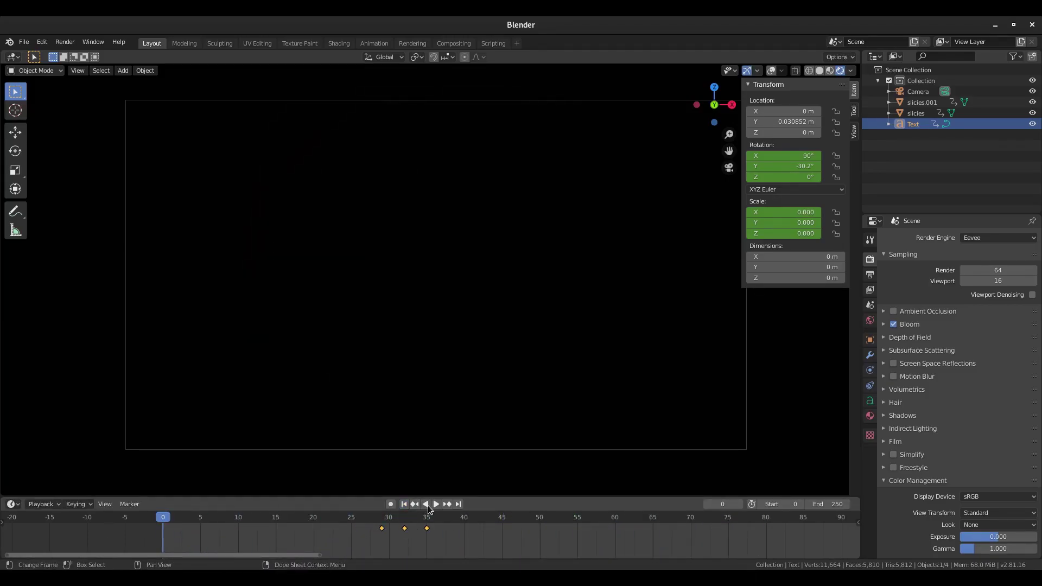
{"action": "left_click", "coordinate": [436, 504]}
{"action": "left_click", "coordinate": [438, 504]}
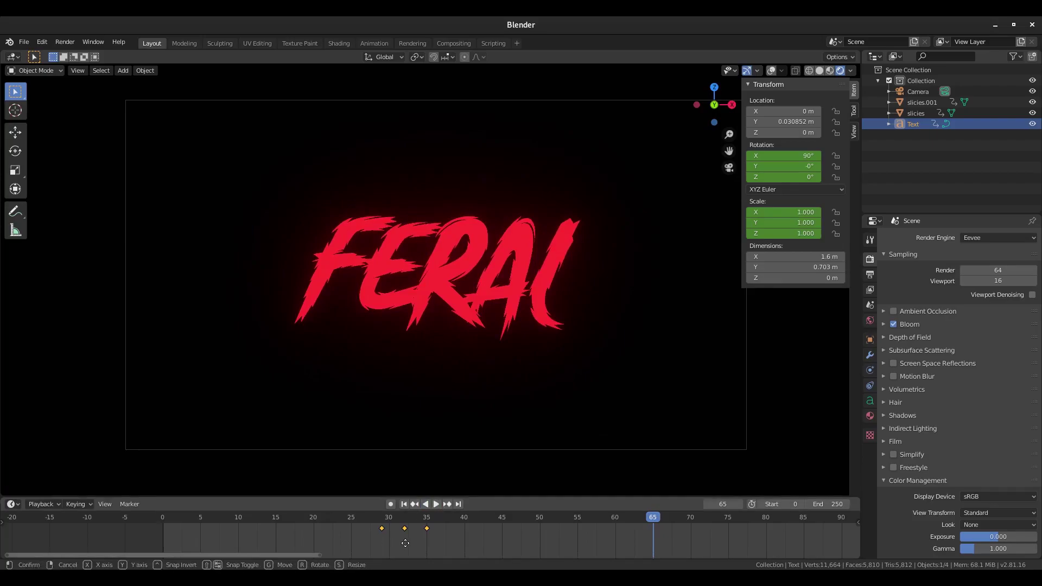
Step: Shift the title text's keyframes to frames 30, 33 and 36 and replay the animation
{"action": "key", "text": "g"}
{"action": "left_click", "coordinate": [420, 531]}
{"action": "left_click", "coordinate": [403, 504]}
{"action": "left_click", "coordinate": [436, 505]}
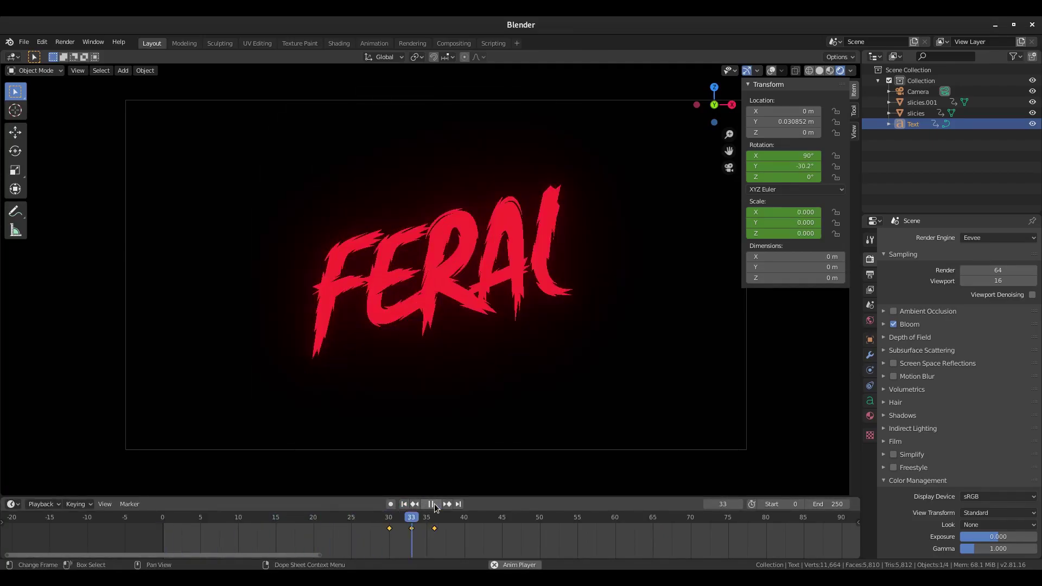
Step: Scale the title text's keyframe spacing around frame 30 so the keys sit at frames 30, 32 and 34, and replay it
{"action": "left_click", "coordinate": [363, 522]}
{"action": "left_click_drag", "start_coordinate": [364, 518], "coordinate": [403, 522]}
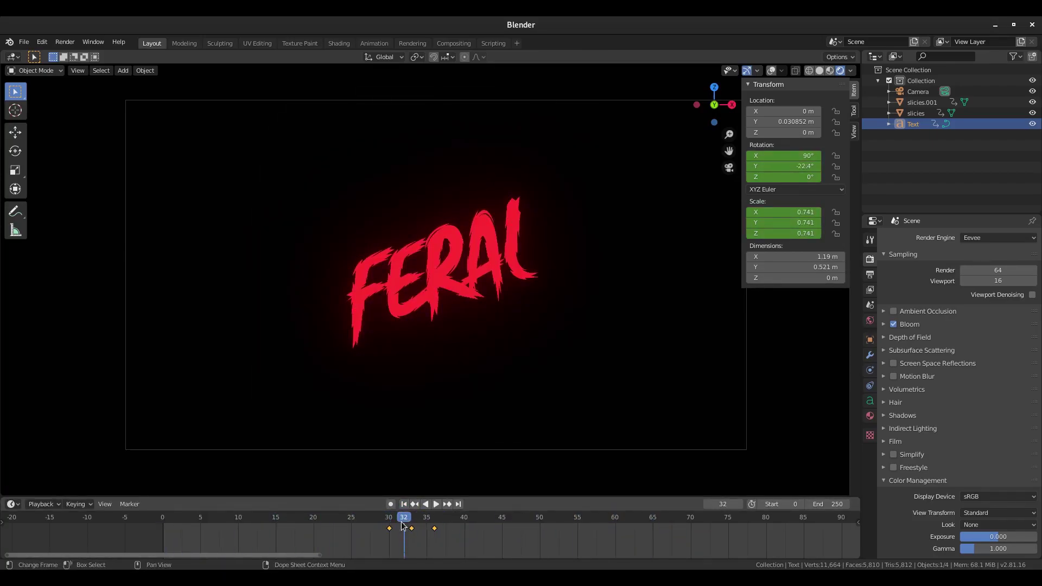
{"action": "left_click", "coordinate": [389, 521]}
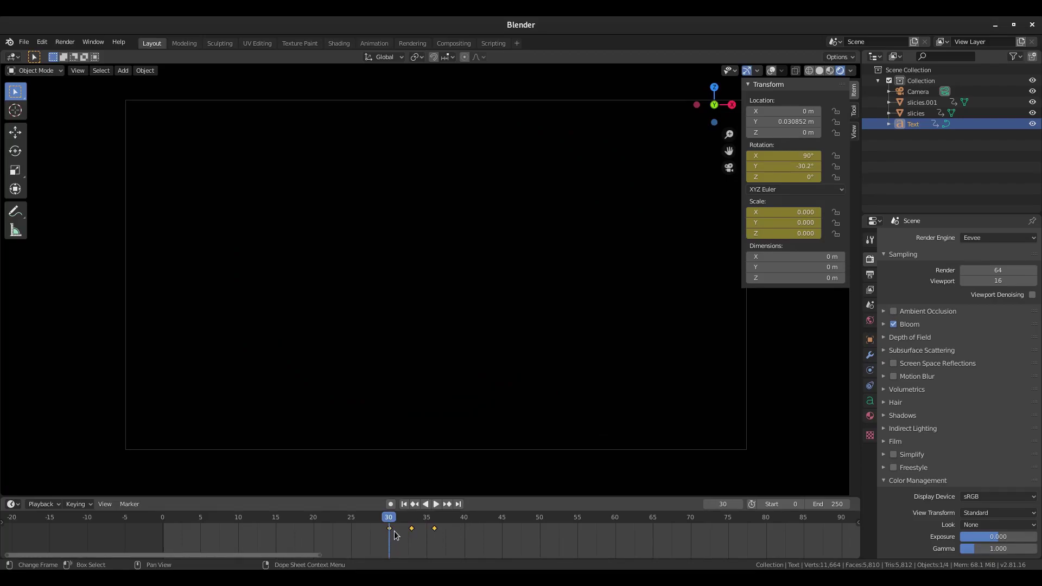
{"action": "key", "text": "s"}
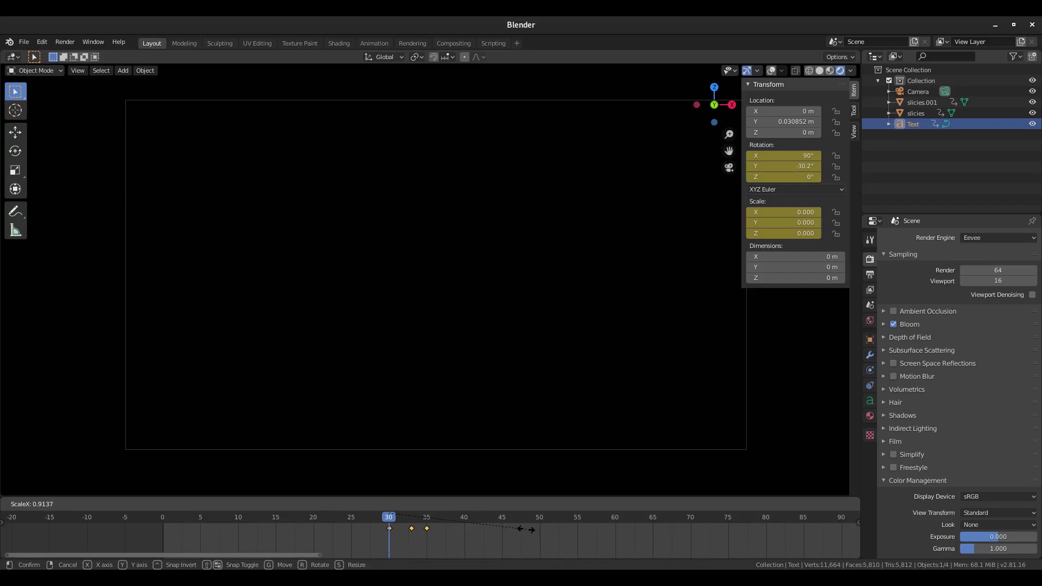
{"action": "left_click", "coordinate": [482, 529]}
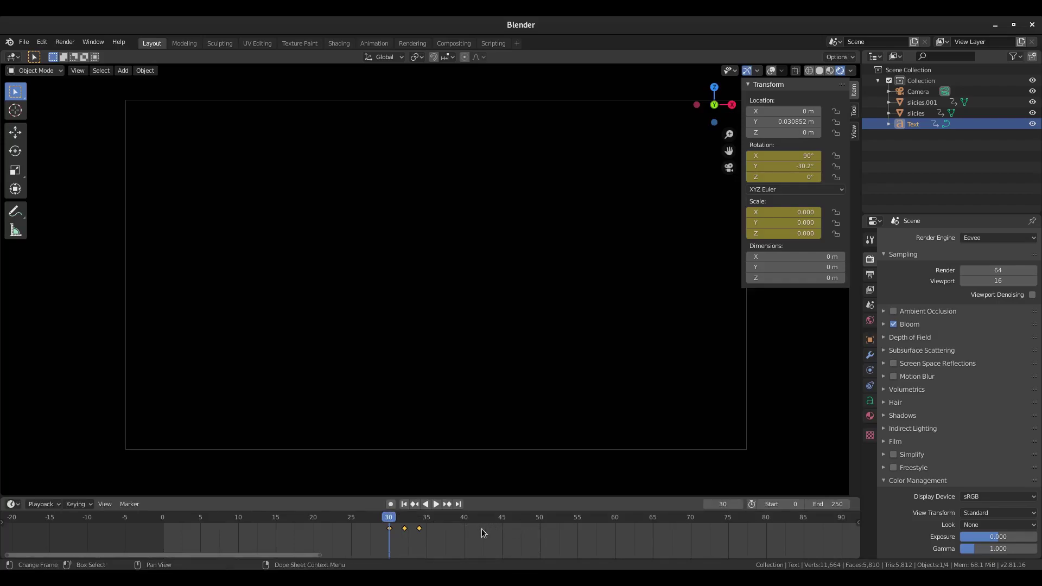
{"action": "left_click", "coordinate": [438, 504]}
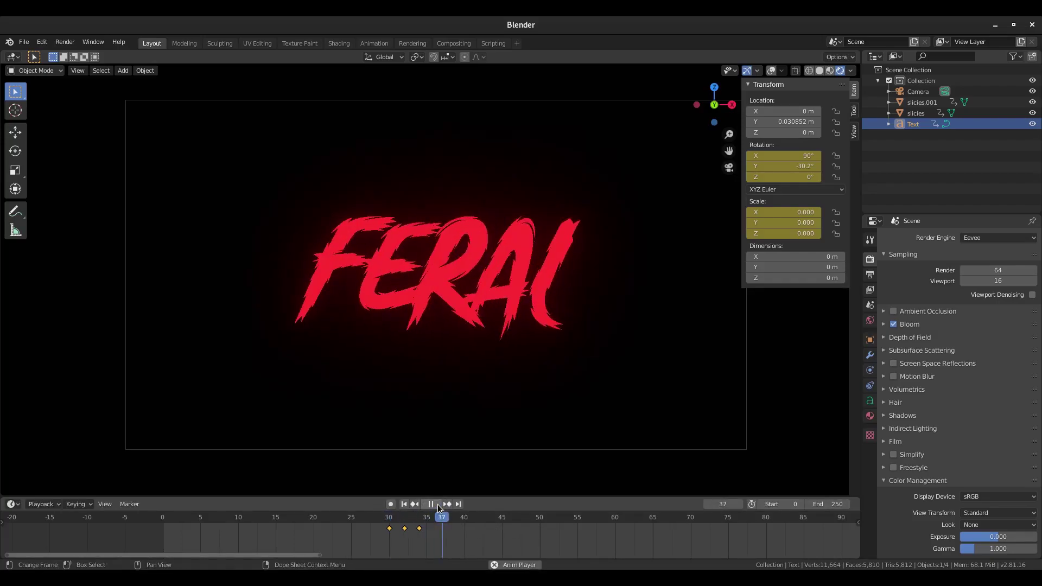
{"action": "left_click", "coordinate": [404, 504]}
{"action": "left_click", "coordinate": [404, 504]}
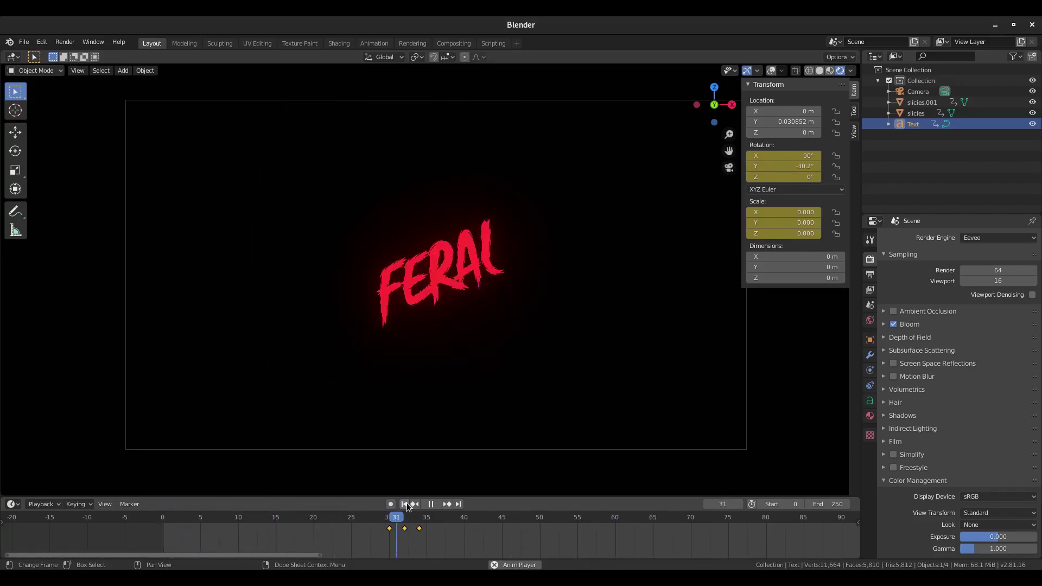
{"action": "left_click", "coordinate": [404, 504]}
Step: Insert a rotation keyframe for the title text's final orientation at frame 50
{"action": "left_click", "coordinate": [419, 519]}
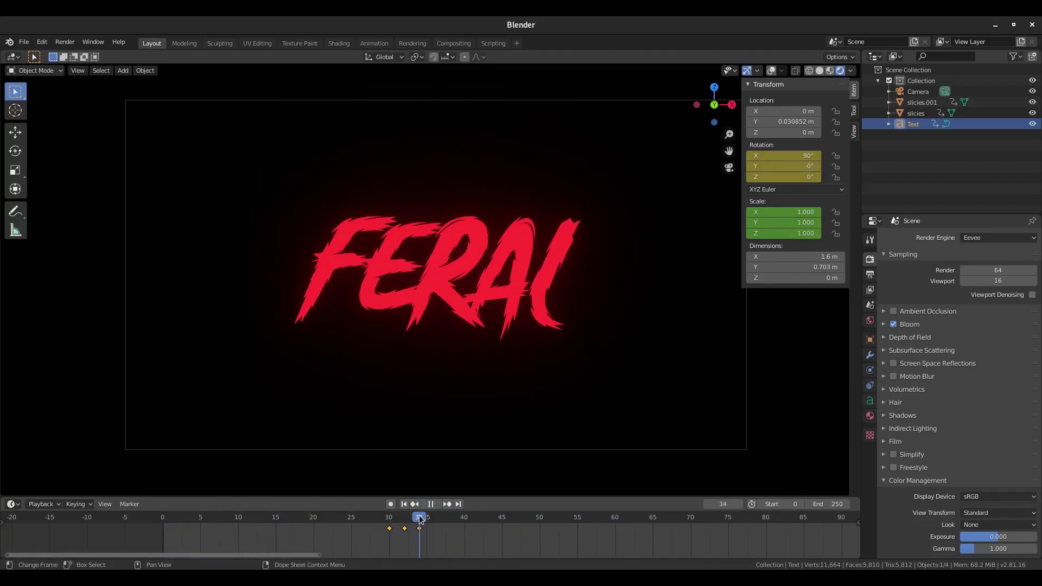
{"action": "mouse_move", "coordinate": [419, 519]}
{"action": "left_mouse_down"}
{"action": "mouse_move", "coordinate": [397, 518]}
{"action": "mouse_move", "coordinate": [418, 518]}
{"action": "left_mouse_up"}
{"action": "left_click", "coordinate": [420, 528]}
{"action": "left_click_drag", "start_coordinate": [419, 519], "coordinate": [519, 515]}
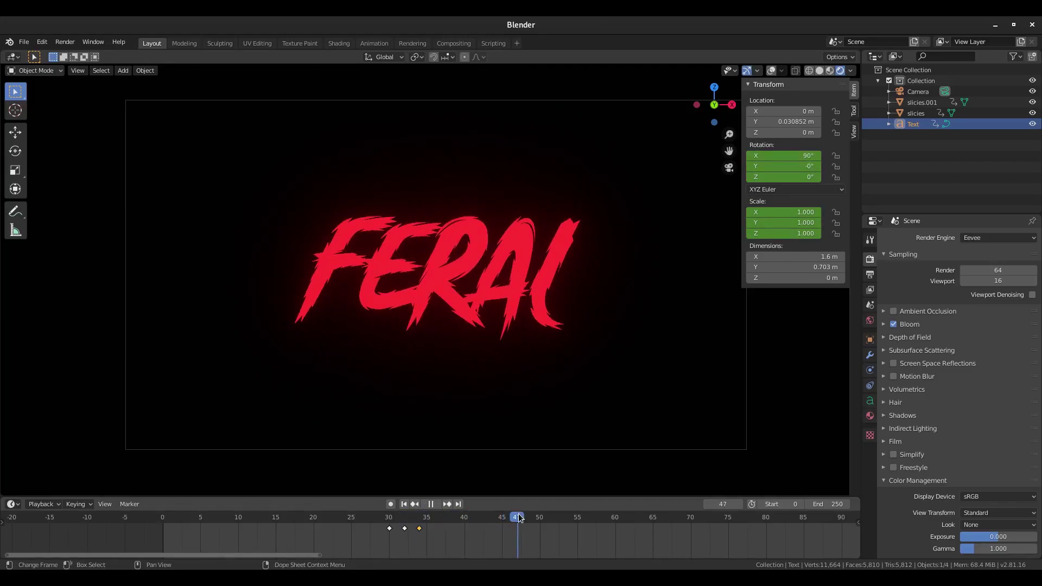
{"action": "key", "text": "space"}
{"action": "key", "text": "i"}
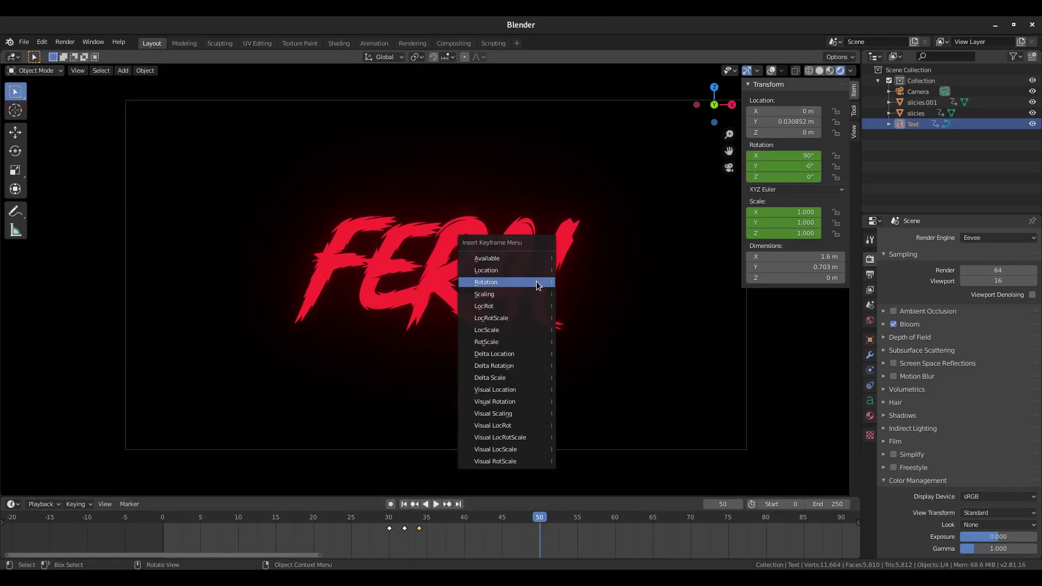
{"action": "left_click", "coordinate": [536, 282]}
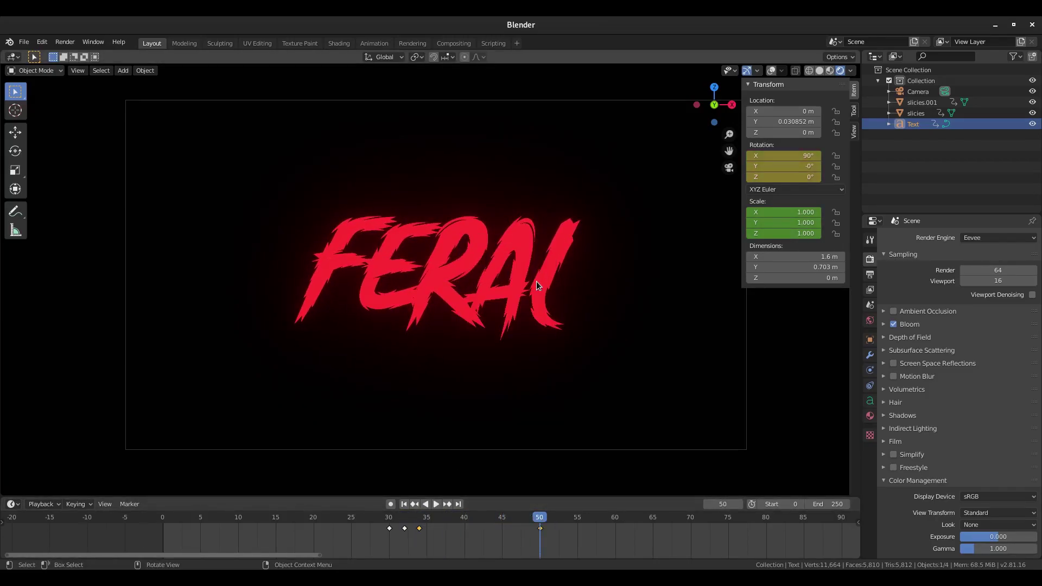
Step: Rotate the title text about the Y axis to -4.34° at frame 34 and keyframe its rotation
{"action": "left_click", "coordinate": [419, 520]}
{"action": "key", "text": "r"}
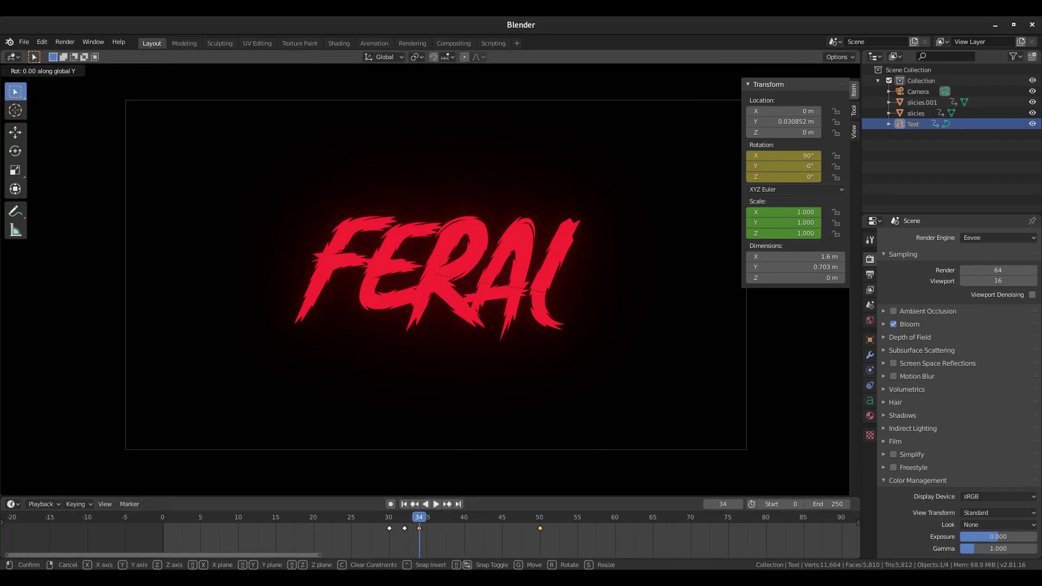
{"action": "key", "text": "y"}
{"action": "left_click", "coordinate": [688, 297]}
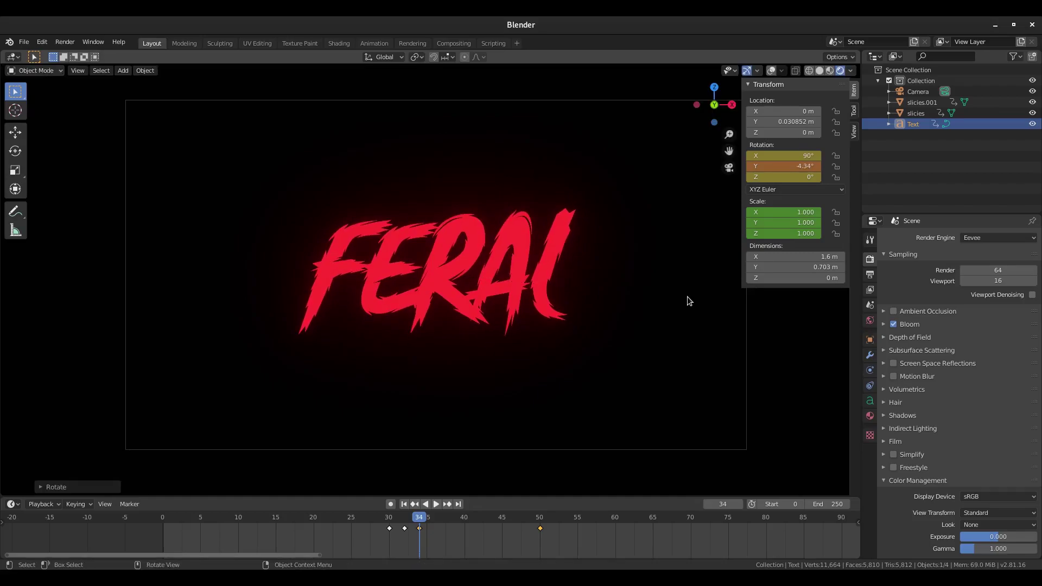
{"action": "key", "text": "i"}
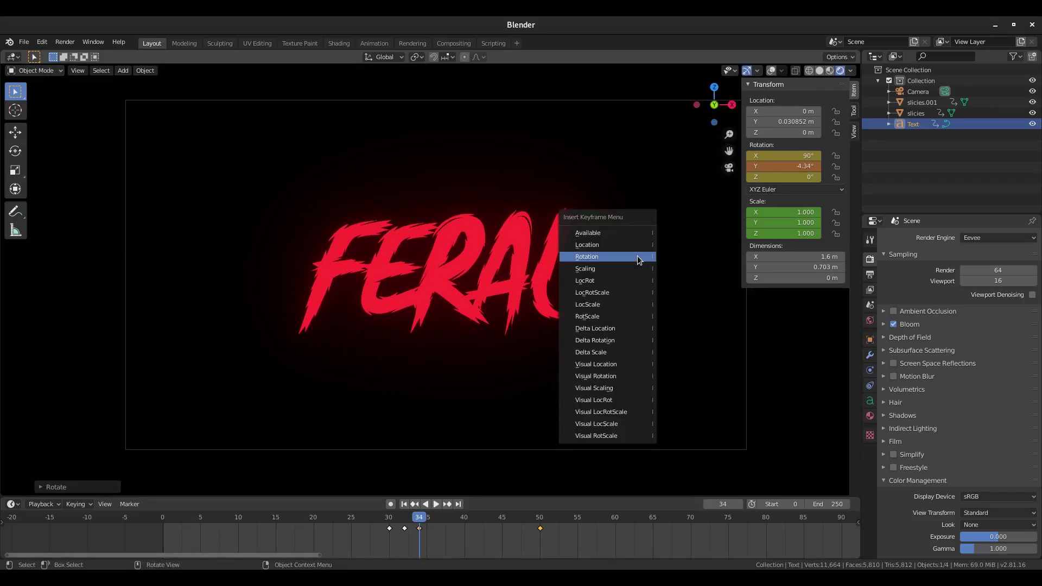
{"action": "left_click", "coordinate": [637, 256]}
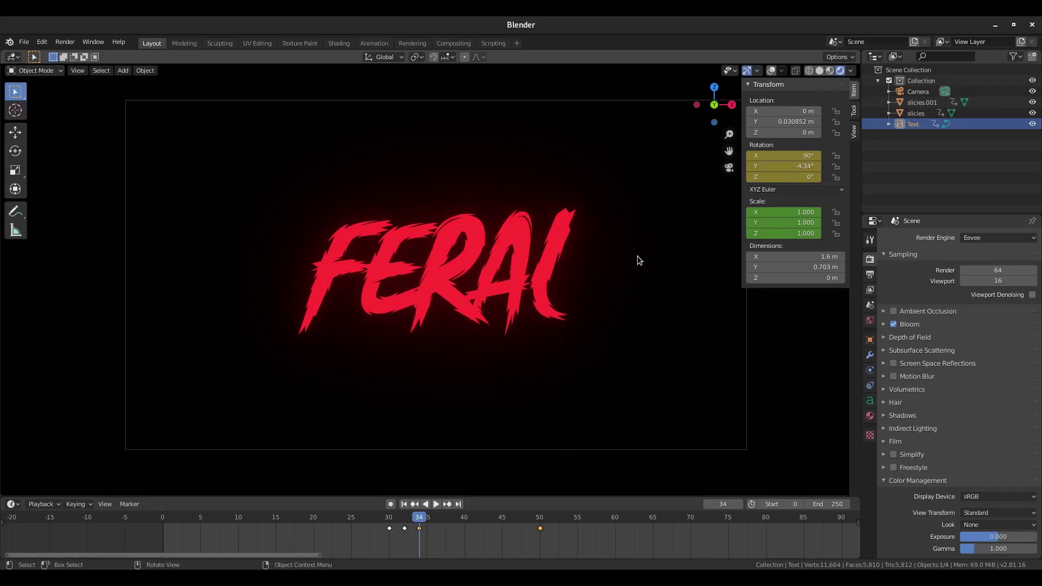
Step: Replay the animation several times to check the title's slow rotation between frames 34 and 50
{"action": "left_click", "coordinate": [360, 520]}
{"action": "key", "text": "space"}
{"action": "left_click", "coordinate": [437, 504]}
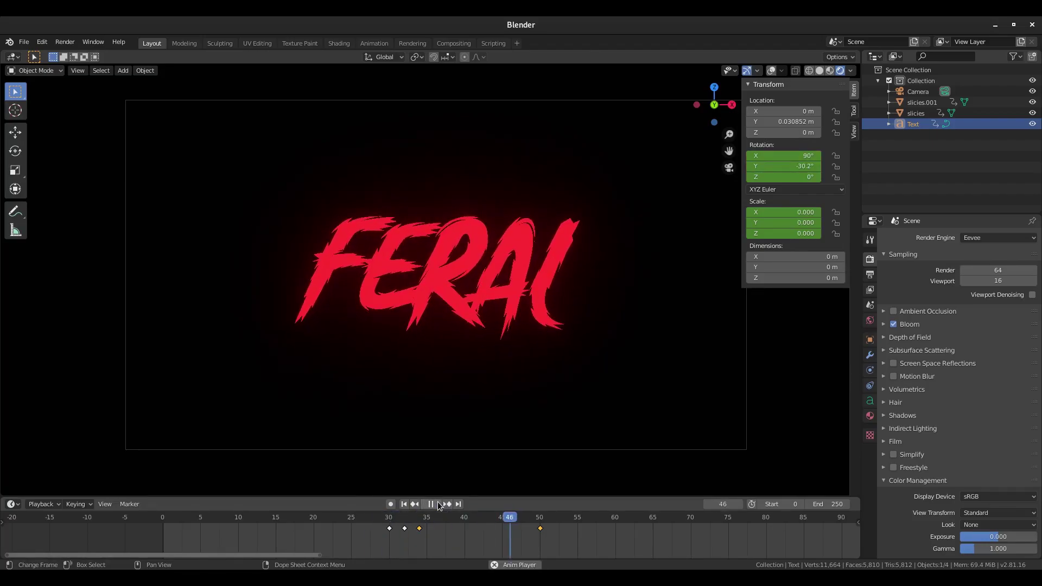
{"action": "left_click", "coordinate": [406, 504]}
{"action": "left_click", "coordinate": [406, 503]}
{"action": "left_click", "coordinate": [406, 504]}
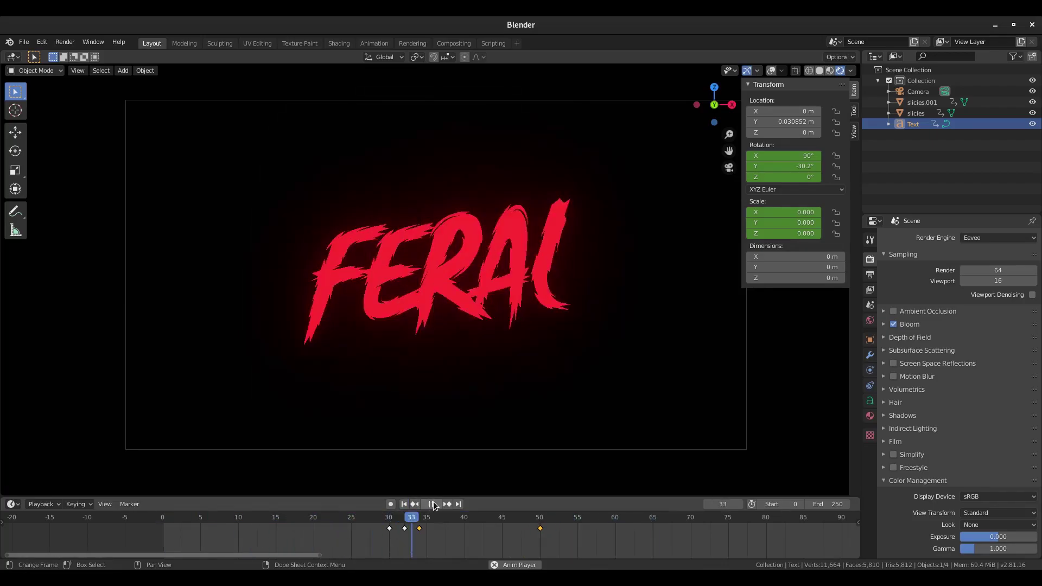
{"action": "left_click", "coordinate": [431, 504]}
Step: Set the scene's end frame to 100 and fit the whole frame range in the timeline
{"action": "left_click", "coordinate": [828, 503]}
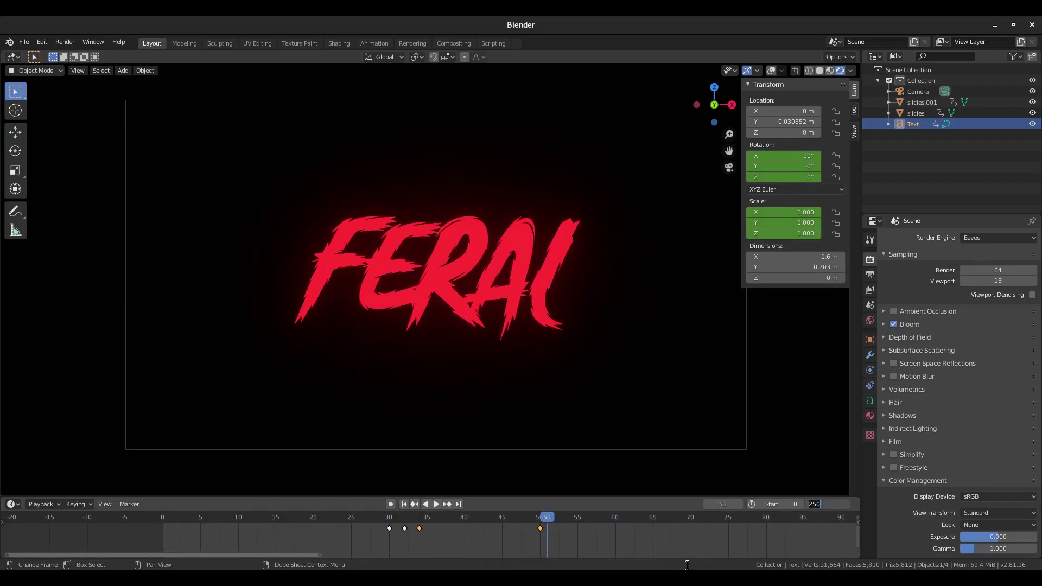
{"action": "type", "text": "100"}
{"action": "key", "text": "Return"}
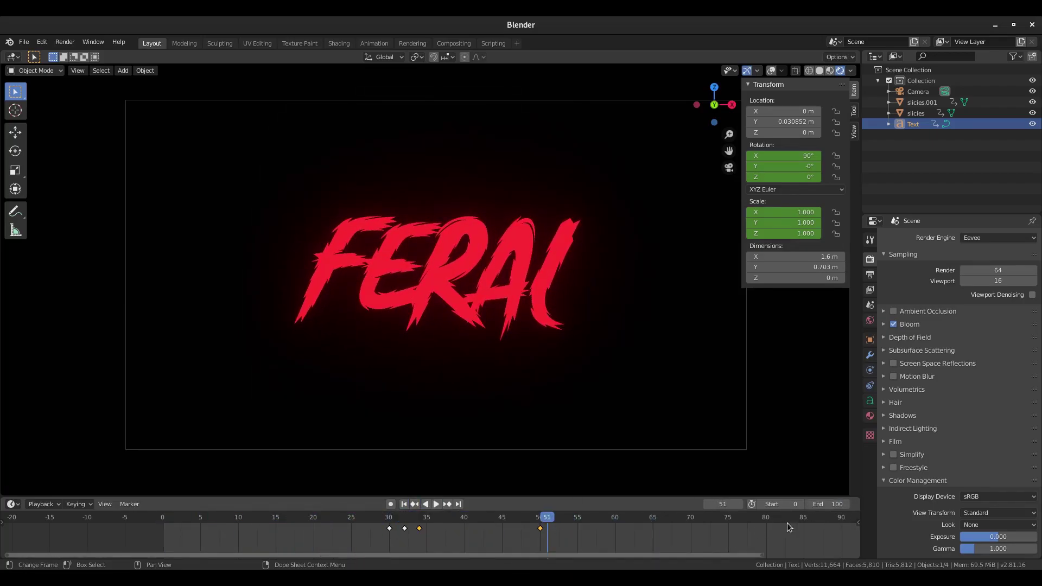
{"action": "scroll", "coordinate": [712, 550], "scroll_direction": "down", "scroll_amount": 4}
{"action": "middle_click_drag", "start_coordinate": [712, 551], "coordinate": [637, 550]}
Step: Play the shortened animation from frame 0 to check the slashes and title together in the camera view
{"action": "left_click", "coordinate": [406, 505]}
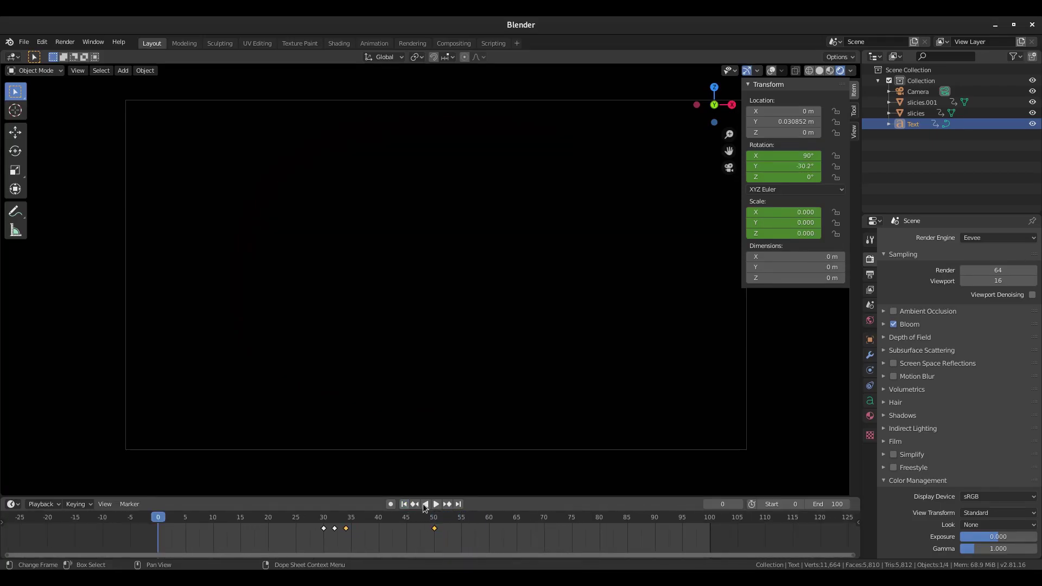
{"action": "left_click", "coordinate": [436, 504]}
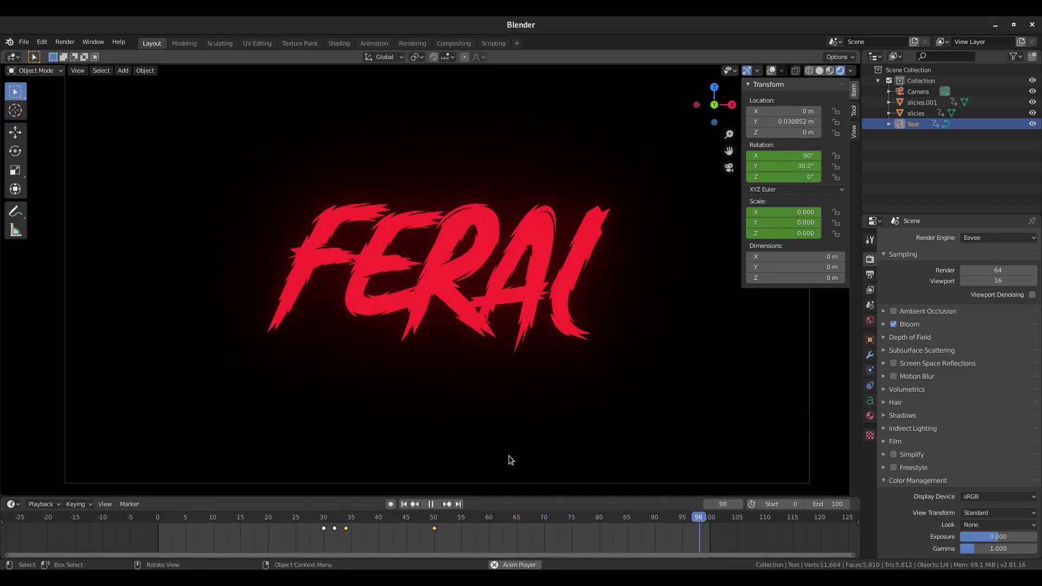
{"action": "scroll", "coordinate": [685, 442], "scroll_direction": "down", "scroll_amount": 3}
{"action": "scroll", "coordinate": [424, 458], "scroll_direction": "up", "scroll_amount": 3}
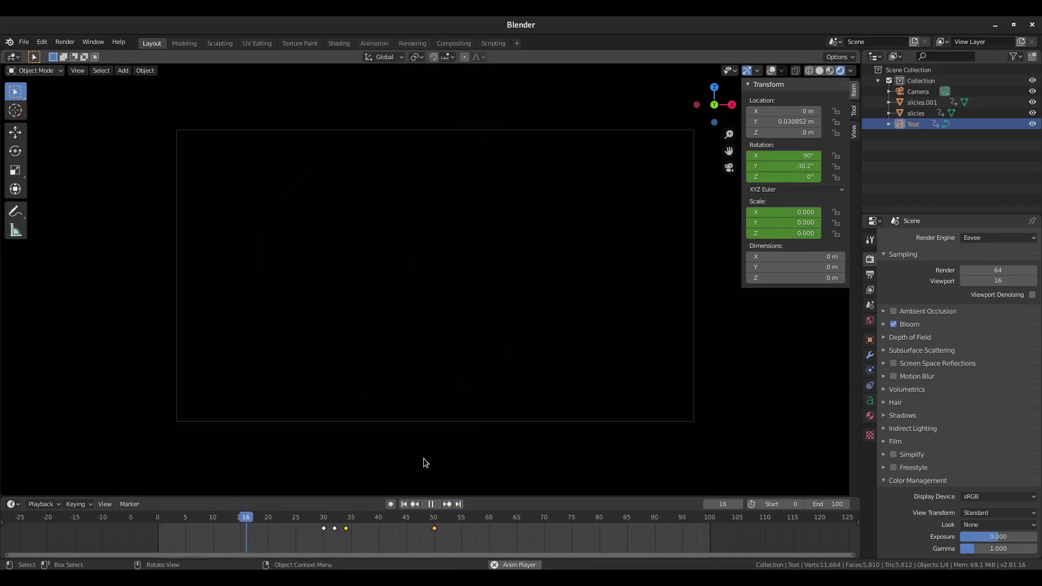
{"action": "key", "text": "space"}
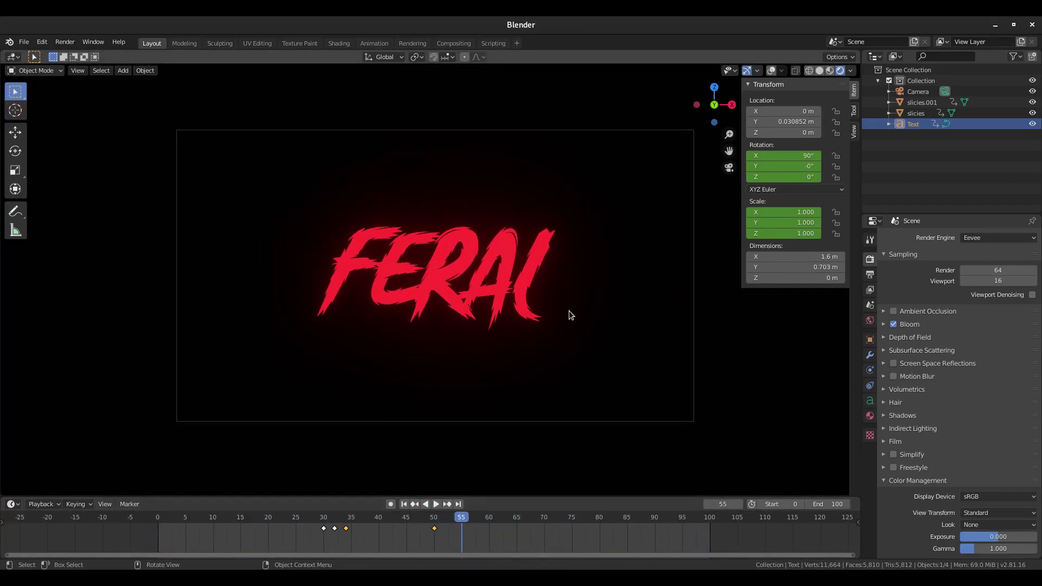
Step: Set the camera's focal length to 25 mm and replay the animation from the start to check the wider framing
{"action": "left_click", "coordinate": [693, 334]}
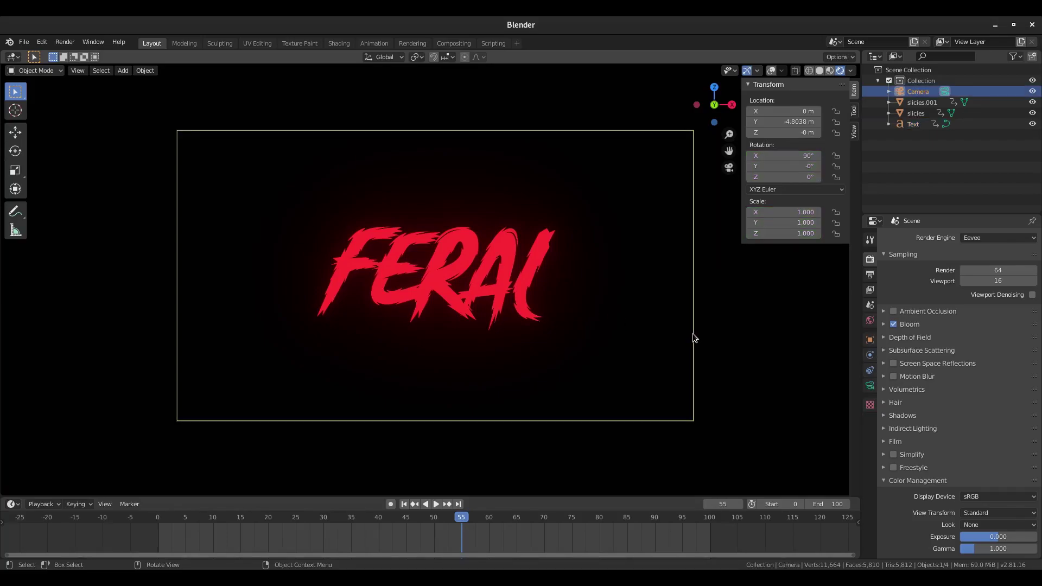
{"action": "left_click_drag", "start_coordinate": [357, 518], "coordinate": [263, 518]}
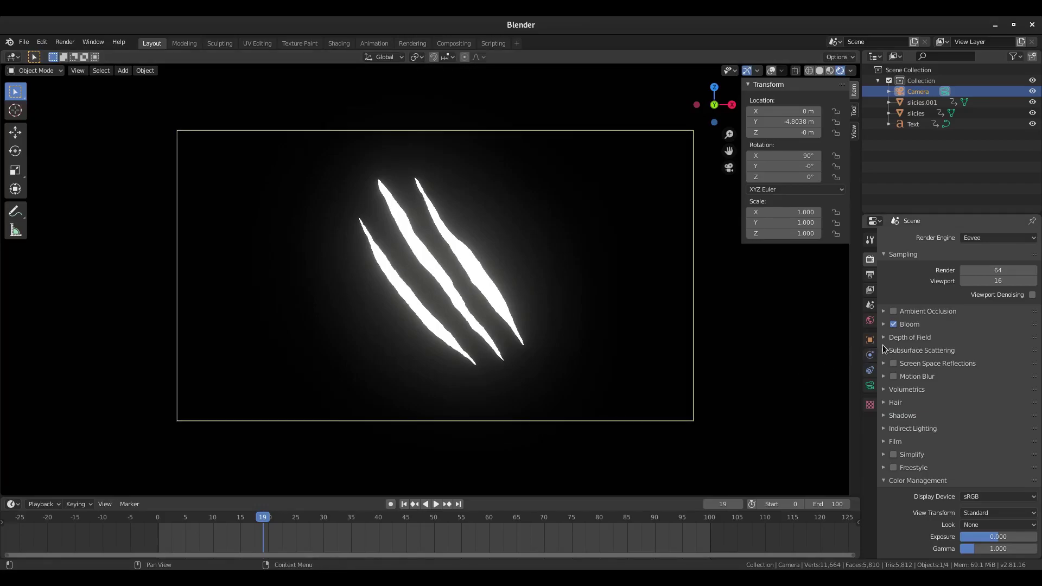
{"action": "left_click", "coordinate": [870, 385]}
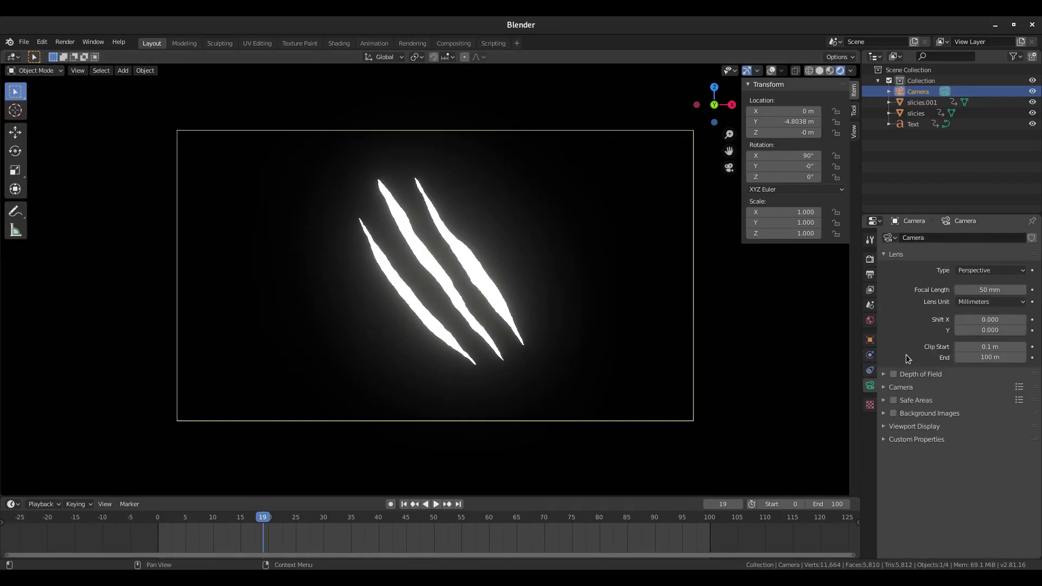
{"action": "left_click_drag", "start_coordinate": [993, 293], "coordinate": [959, 293]}
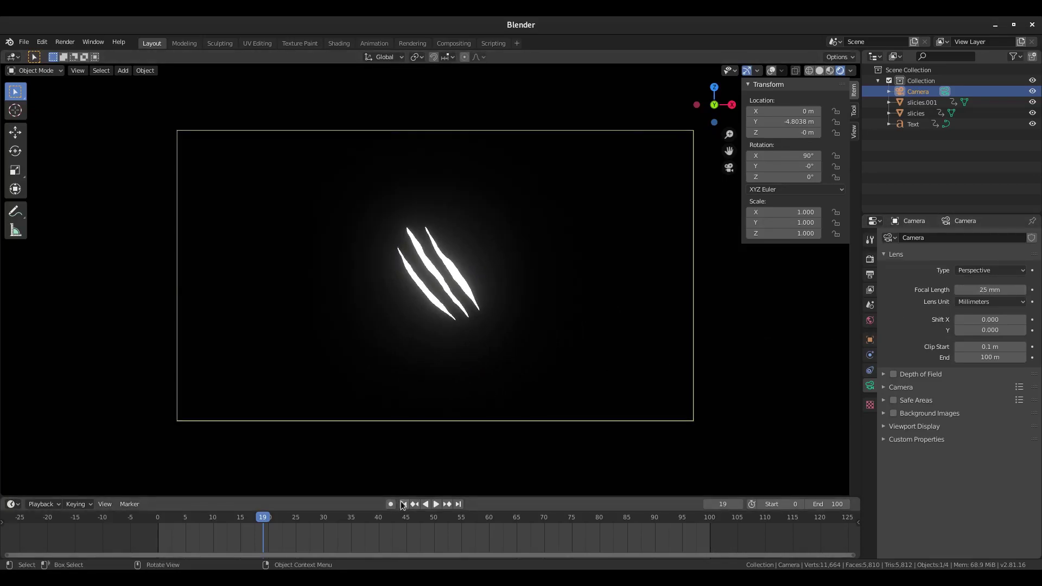
{"action": "left_click", "coordinate": [404, 504]}
{"action": "left_click", "coordinate": [438, 505]}
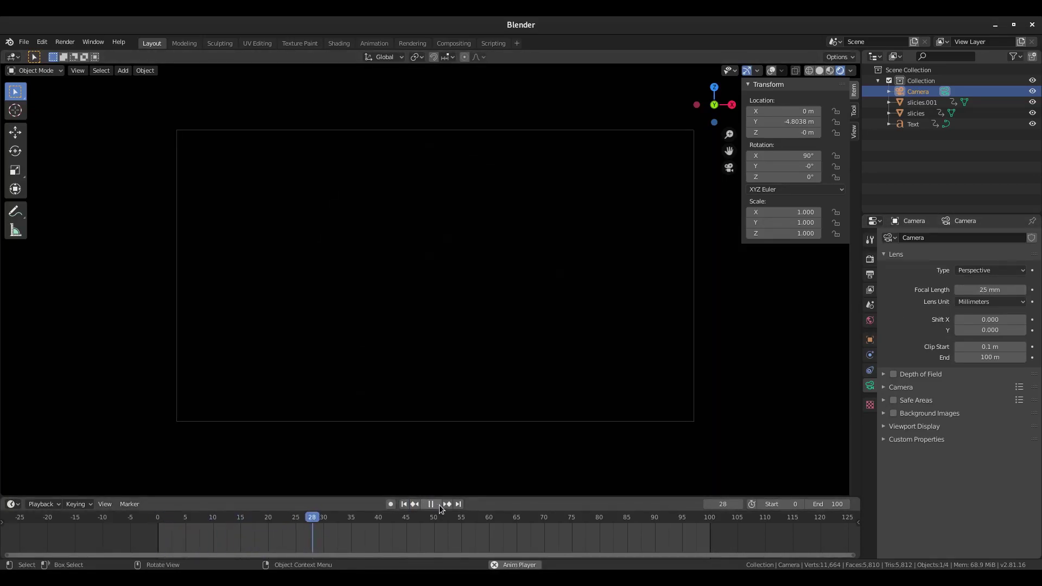
Step: Enlarge the camera view, hide the transform sidebar, and stop the animation playback
{"action": "scroll", "coordinate": [445, 406], "scroll_direction": "up", "scroll_amount": 1}
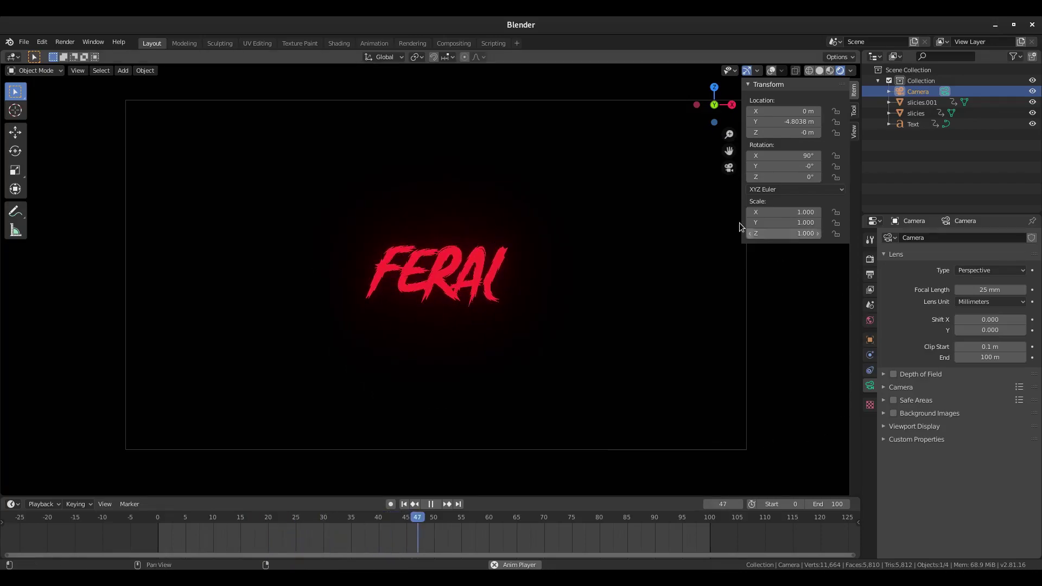
{"action": "left_click_drag", "start_coordinate": [740, 212], "coordinate": [787, 321]}
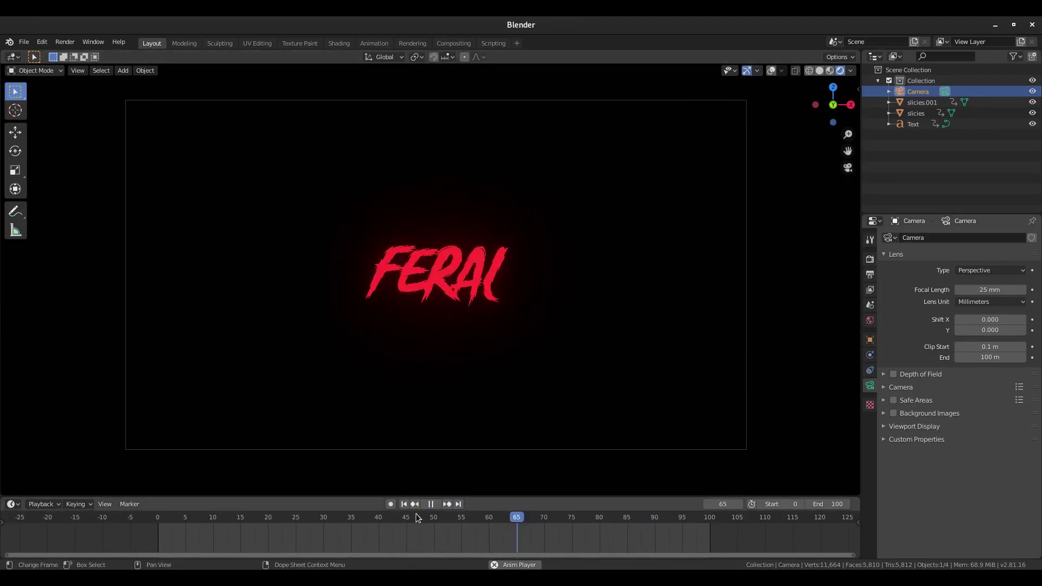
{"action": "key", "text": "space"}
Step: Replace the title's wording with TEXT at frame 58 and replay the animation from frame 0
{"action": "left_click", "coordinate": [477, 519]}
{"action": "left_click", "coordinate": [450, 278]}
{"action": "key", "text": "Tab"}
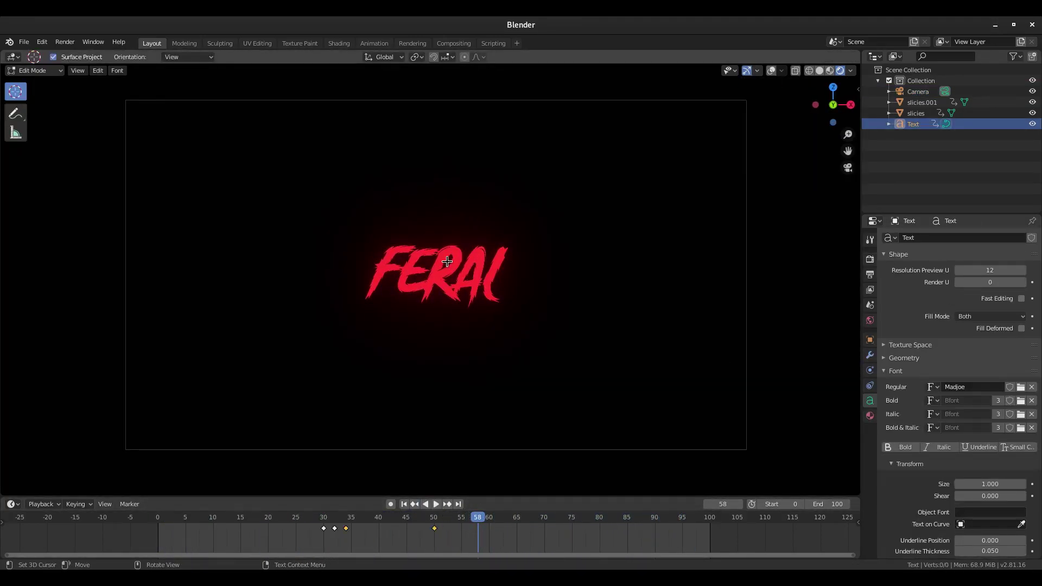
{"action": "key", "text": "BackSpace"}
{"action": "key", "text": "BackSpace"}
{"action": "key", "text": "BackSpace"}
{"action": "key", "text": "BackSpace"}
{"action": "key", "text": "BackSpace"}
{"action": "type", "text": "TEXT"}
{"action": "key", "text": "Tab"}
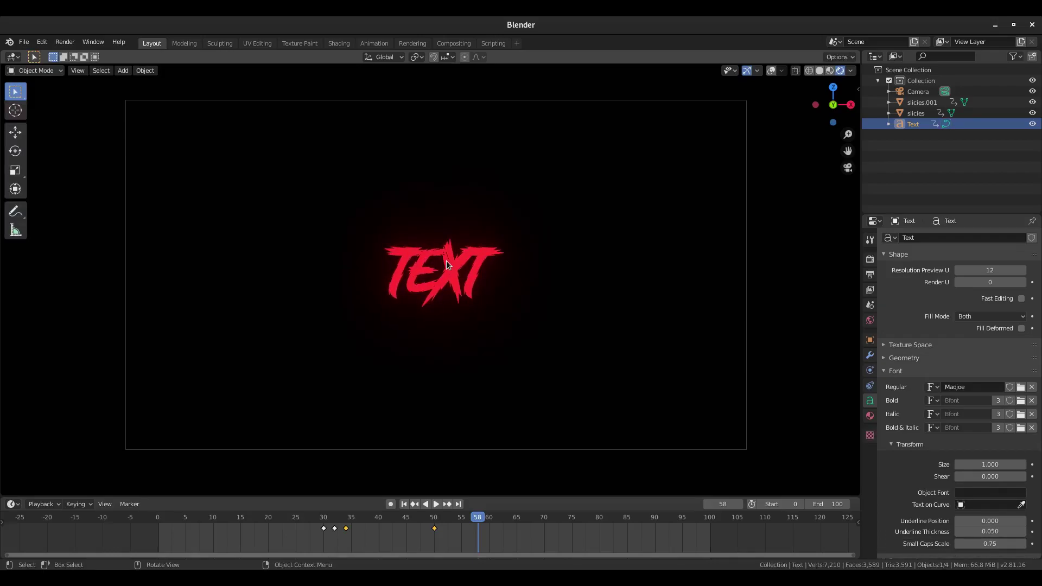
{"action": "left_click", "coordinate": [404, 505]}
{"action": "left_click", "coordinate": [435, 504]}
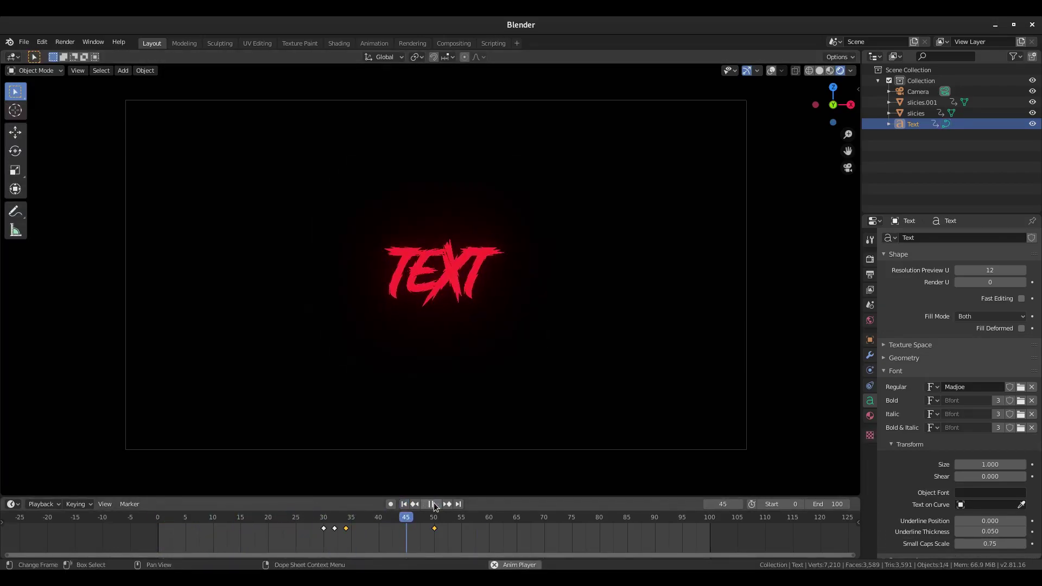
Step: Try TUTS as the title's wording in place of TEXT
{"action": "key", "text": "Tab"}
{"action": "key", "text": "BackSpace"}
{"action": "key", "text": "BackSpace"}
{"action": "key", "text": "BackSpace"}
{"action": "key", "text": "BackSpace"}
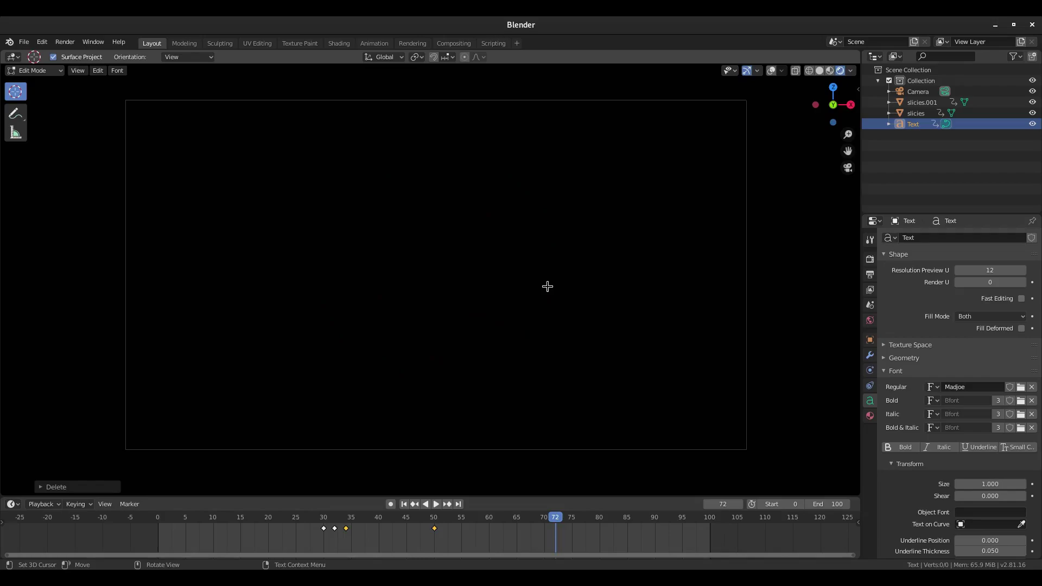
{"action": "type", "text": "TUTSBUKAI"}
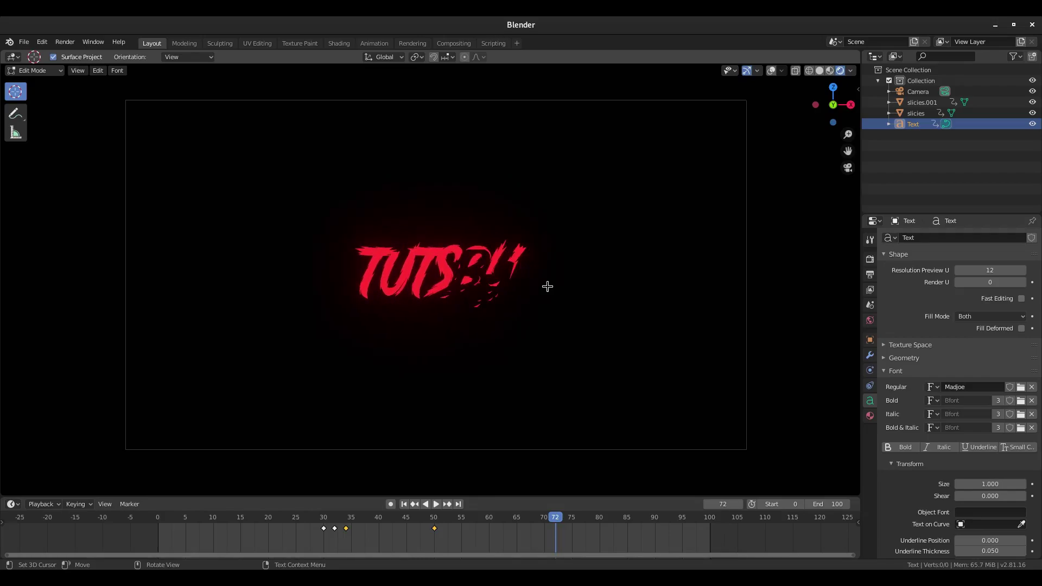
{"action": "key", "text": "BackSpace"}
{"action": "key", "text": "BackSpace"}
{"action": "key", "text": "BackSpace"}
{"action": "key", "text": "BackSpace"}
{"action": "key", "text": "BackSpace"}
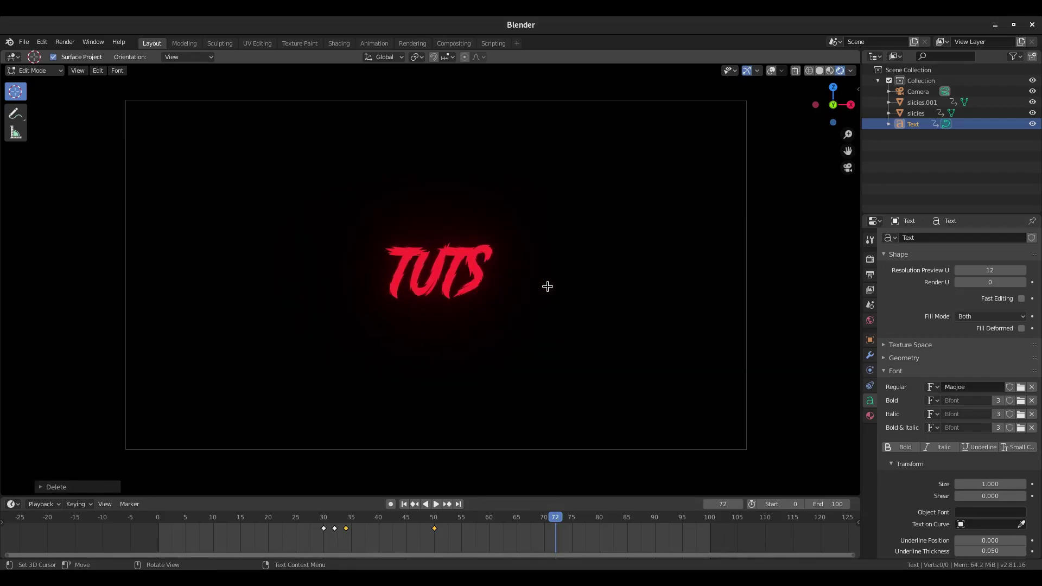
Step: Try different letters after TUTS in the title, including KA and B, and delete them again
{"action": "type", "text": "KA"}
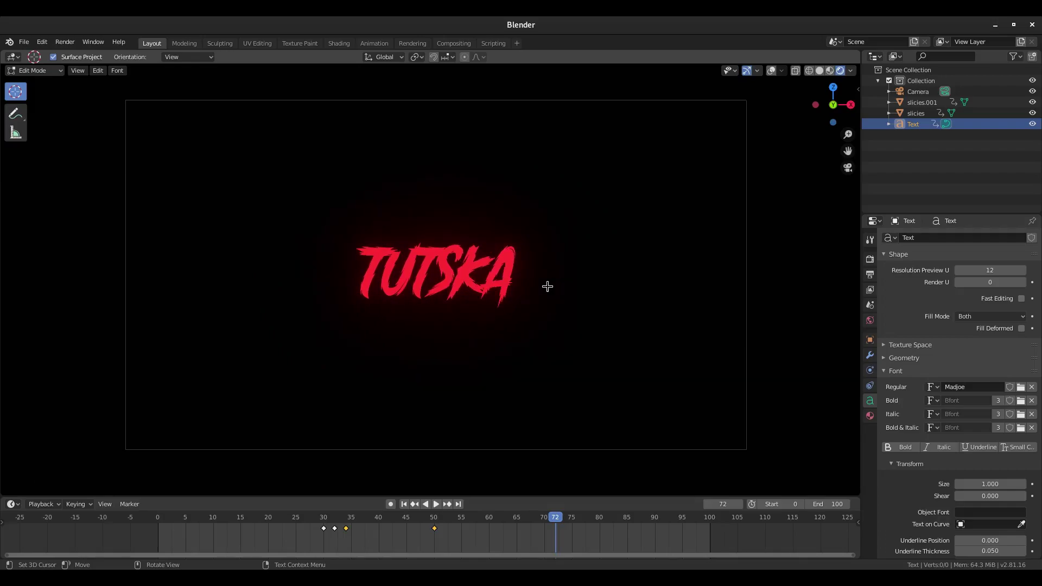
{"action": "type", "text": "I"}
{"action": "key", "text": "BackSpace"}
{"action": "key", "text": "BackSpace"}
{"action": "key", "text": "BackSpace"}
{"action": "type", "text": "B"}
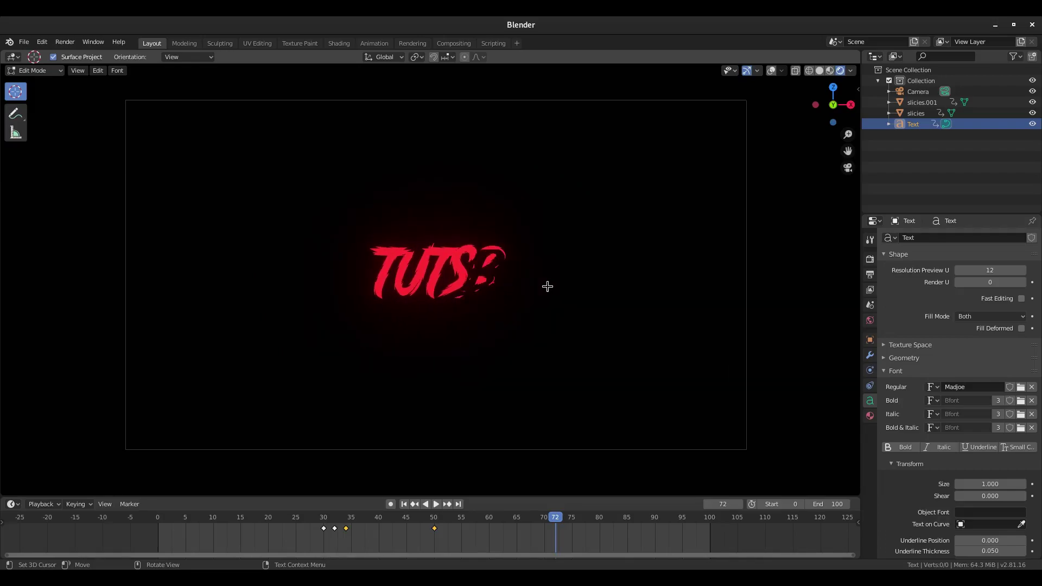
{"action": "key", "text": "BackSpace"}
{"action": "type", "text": "A"}
{"action": "key", "text": "BackSpace"}
{"action": "type", "text": "!"}
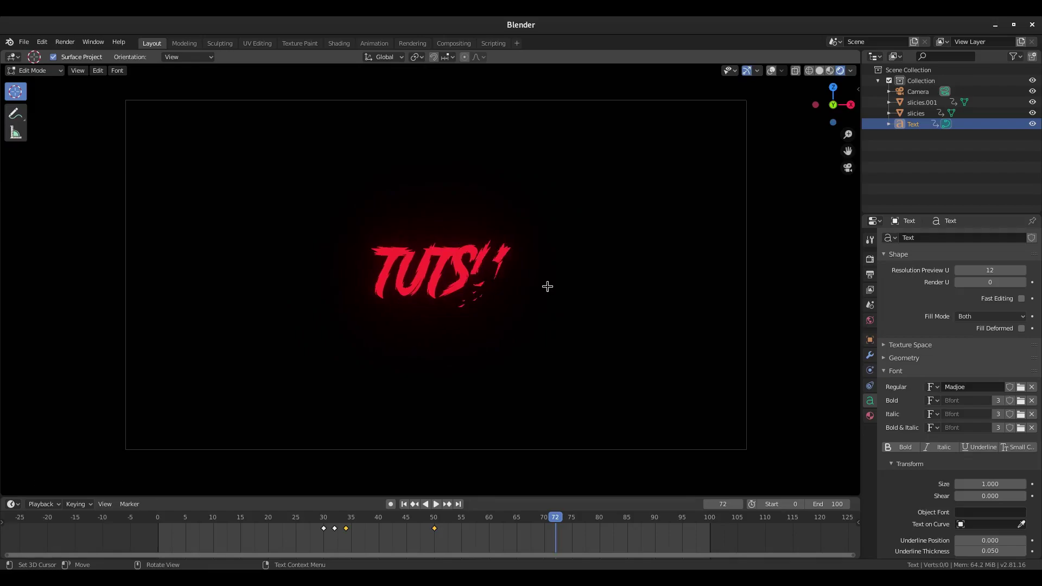
{"action": "key", "text": "BackSpace"}
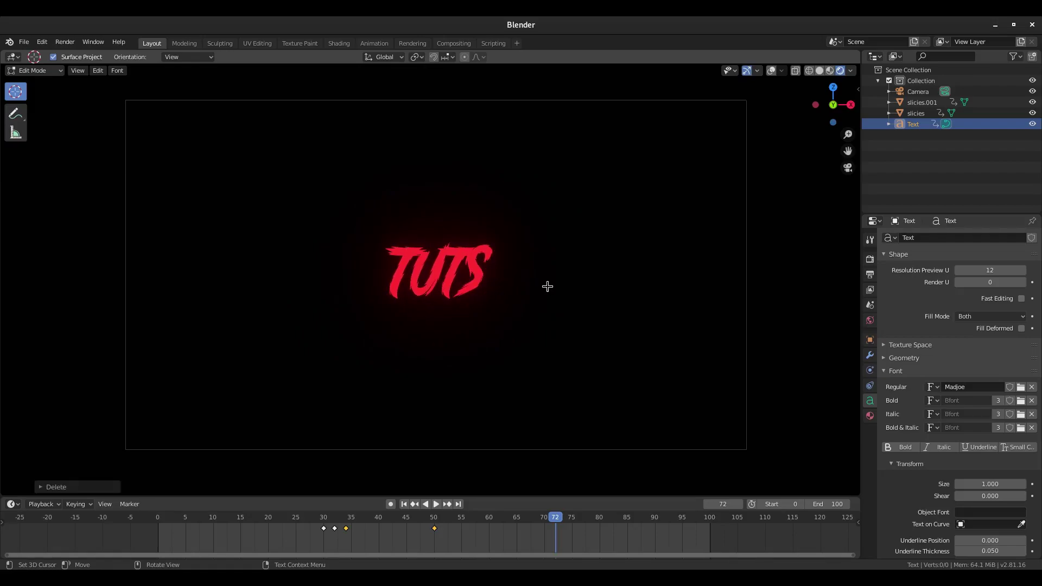
Step: Play the animation from frame 0 in a closer camera view to check the TEXT title
{"action": "scroll", "coordinate": [547, 286], "scroll_direction": "up", "scroll_amount": 4}
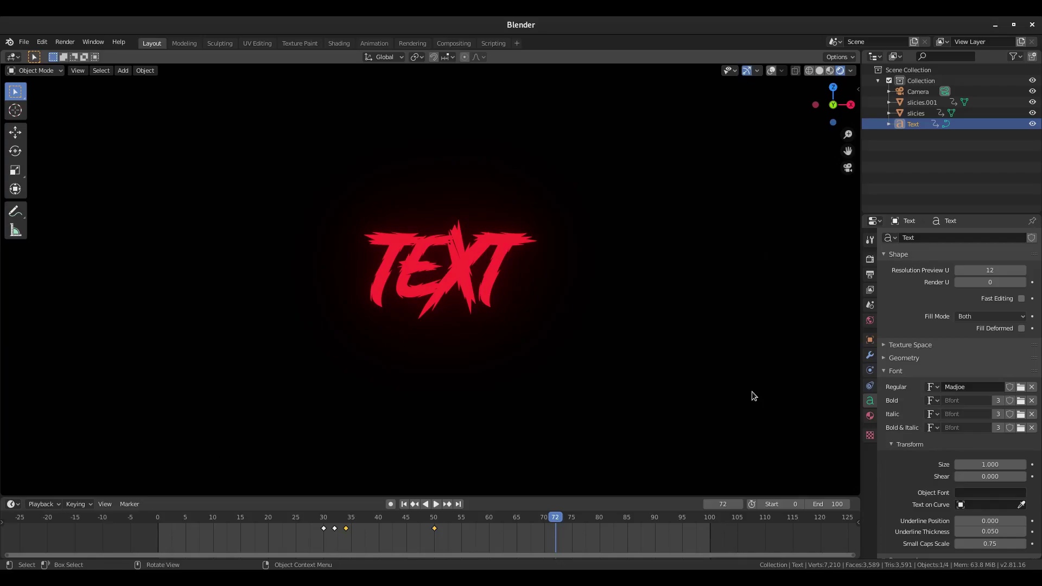
{"action": "left_click", "coordinate": [404, 504]}
{"action": "left_click", "coordinate": [436, 504]}
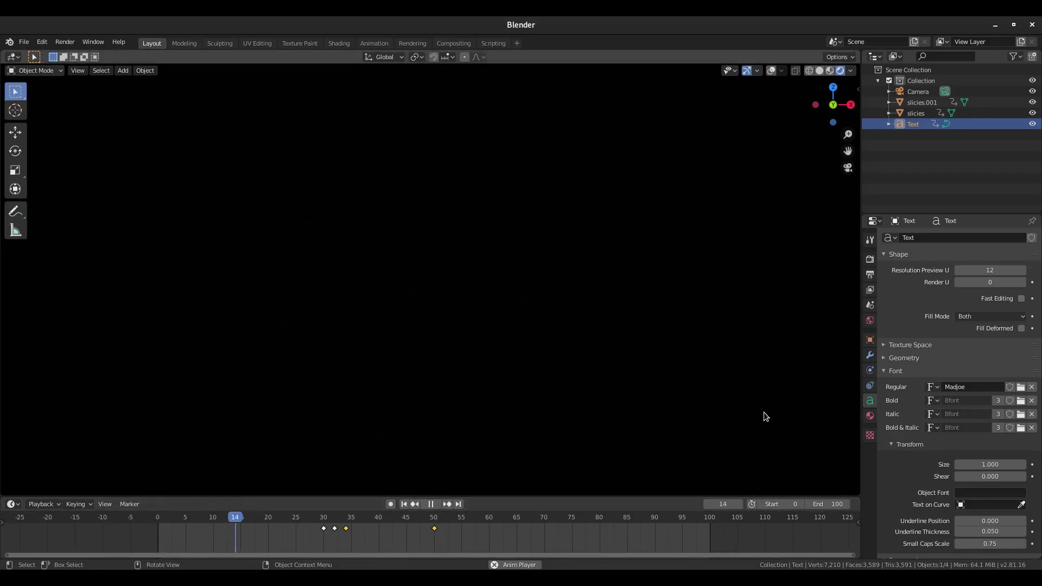